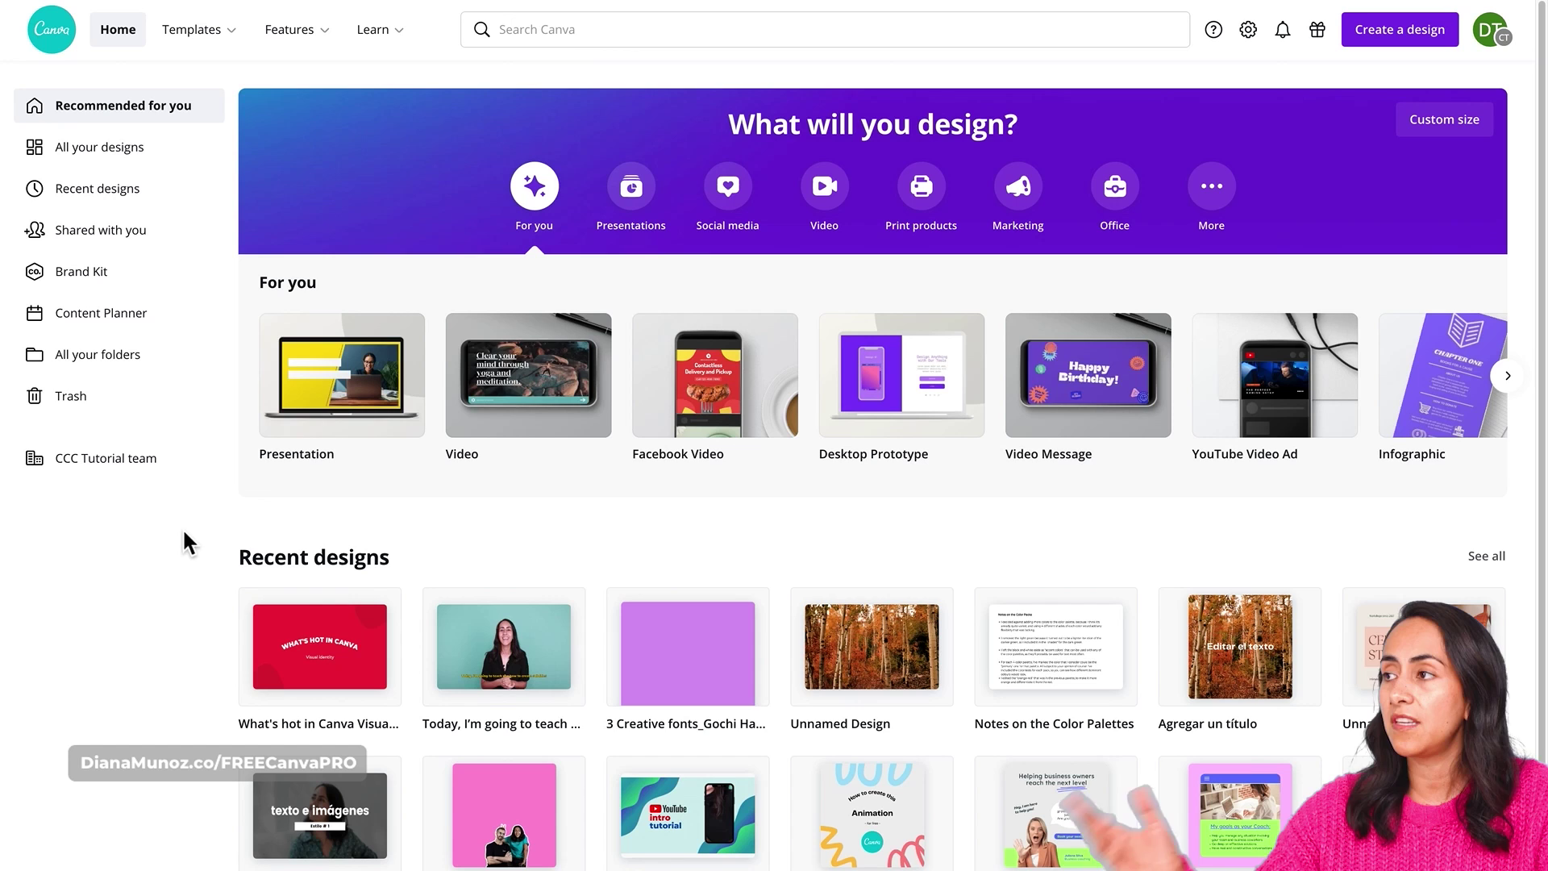
# Step: Create a blank 16:9 presentation and deselect its empty slide
pyautogui.moveTo(397, 476)
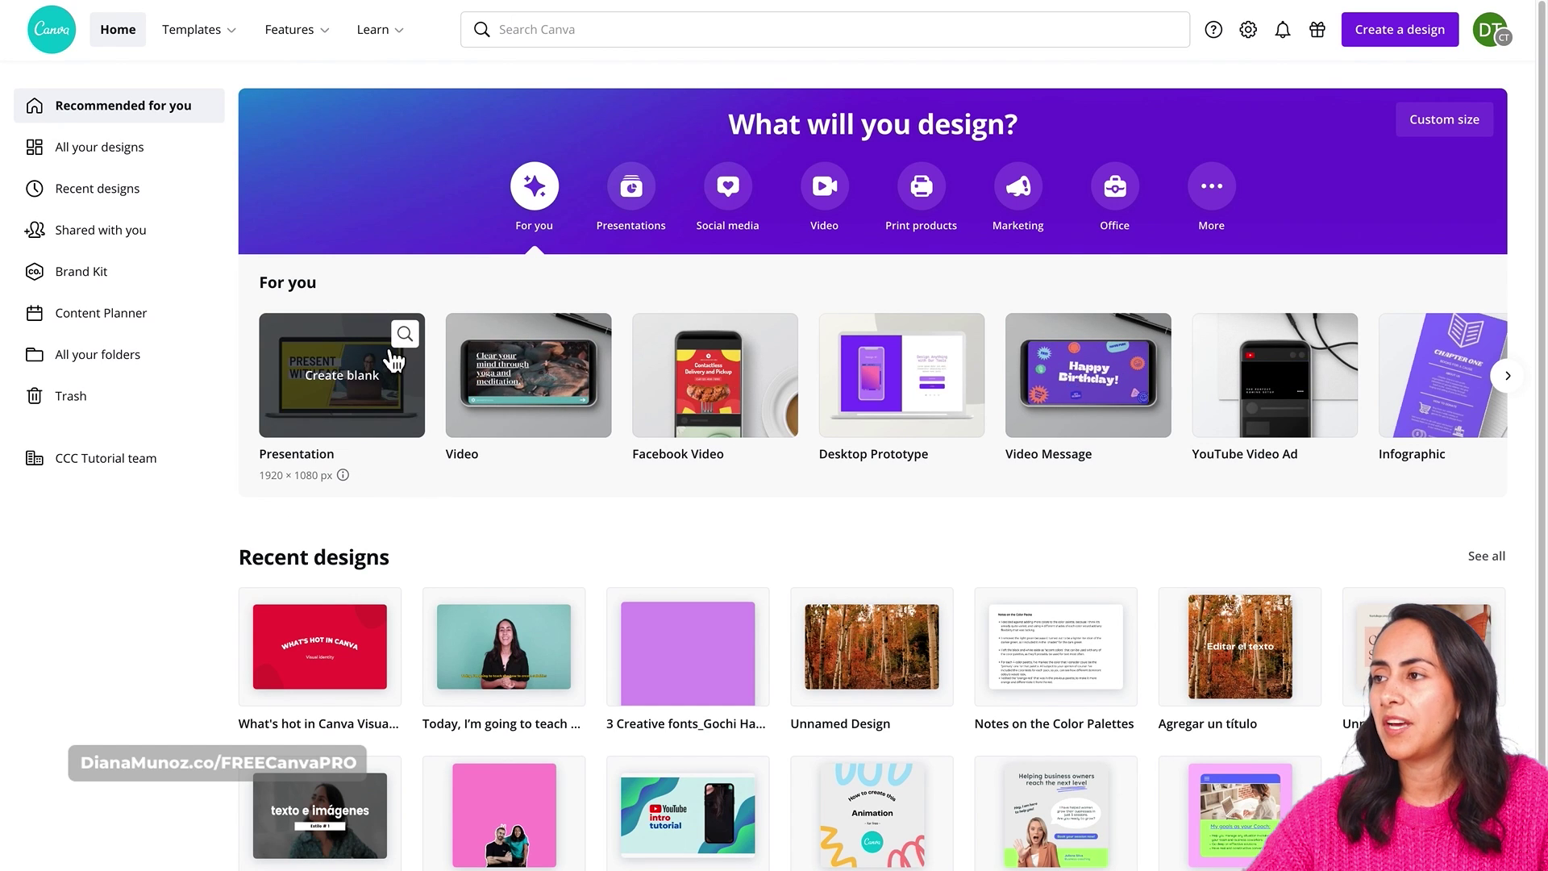
pyautogui.click(356, 382)
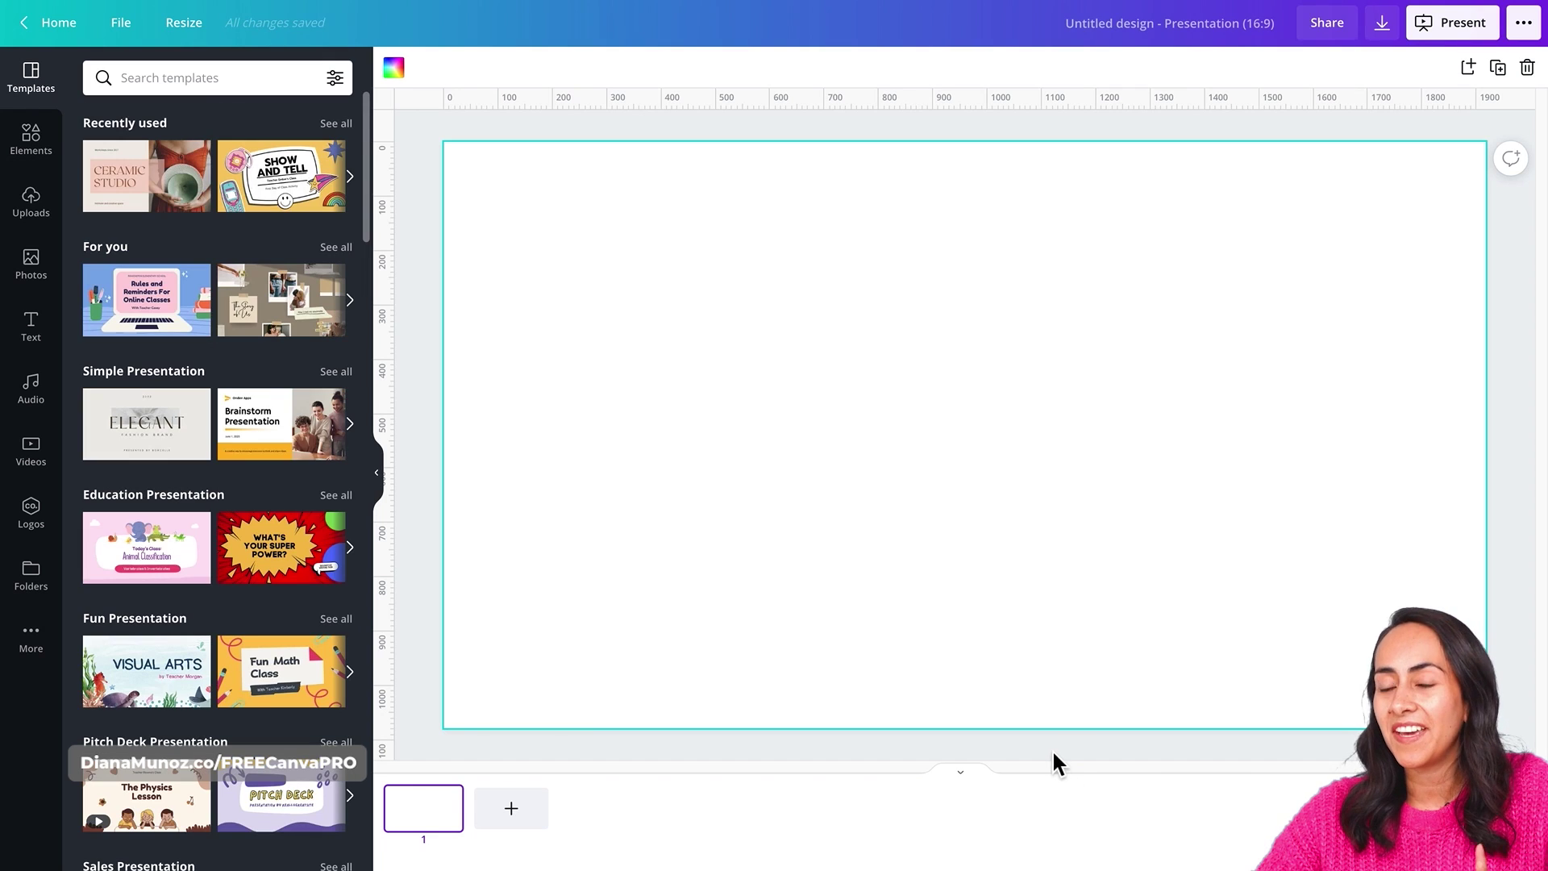
pyautogui.click(433, 551)
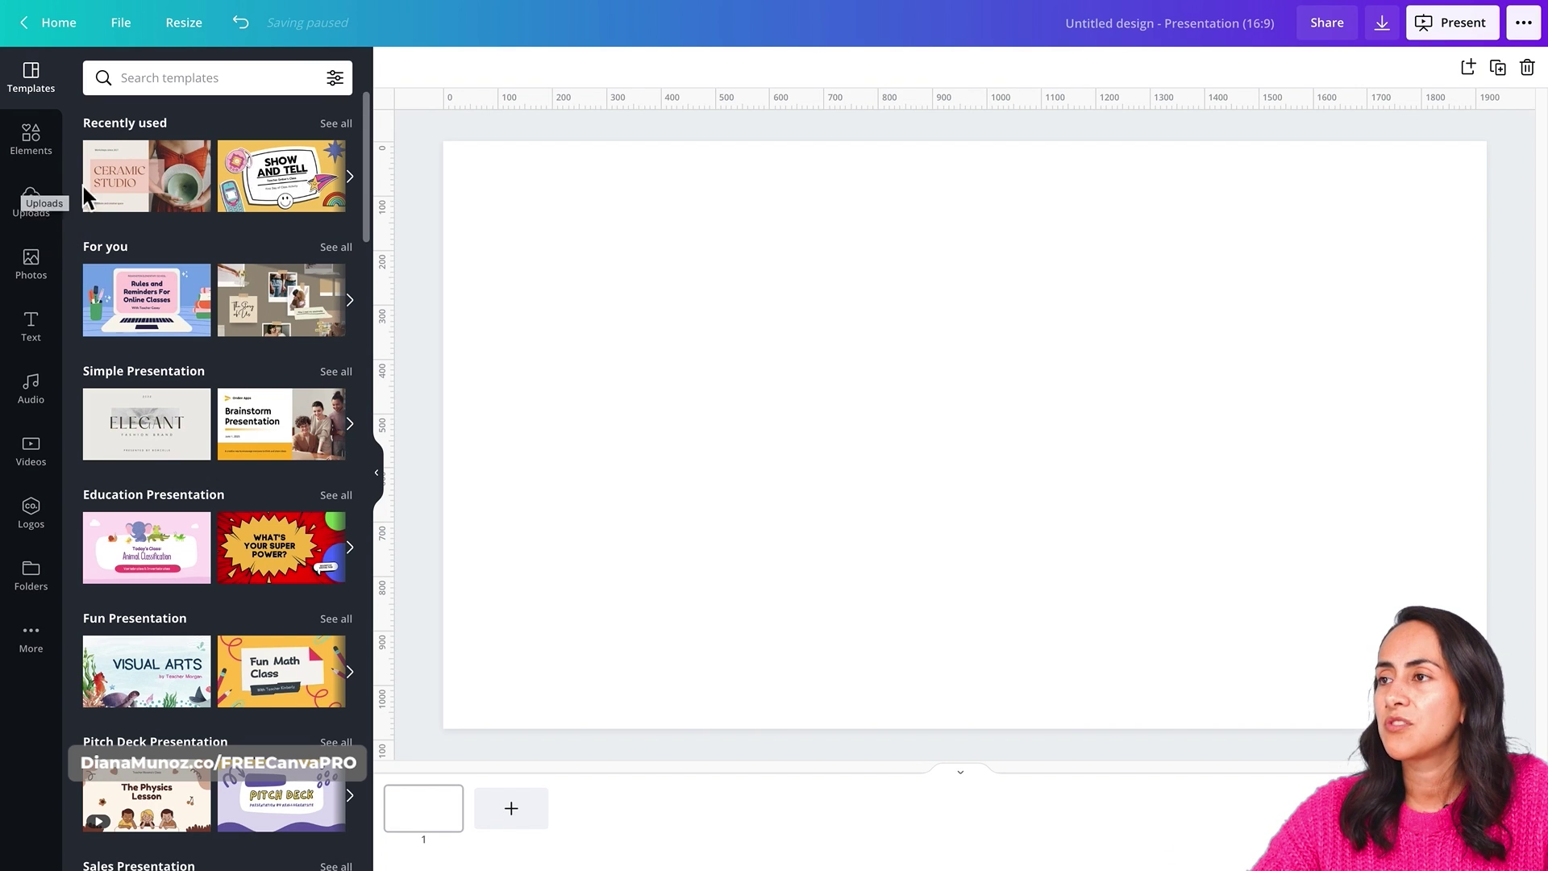
# Step: Add the smiling woman photo from Uploads and move it toward the right
pyautogui.click(45, 216)
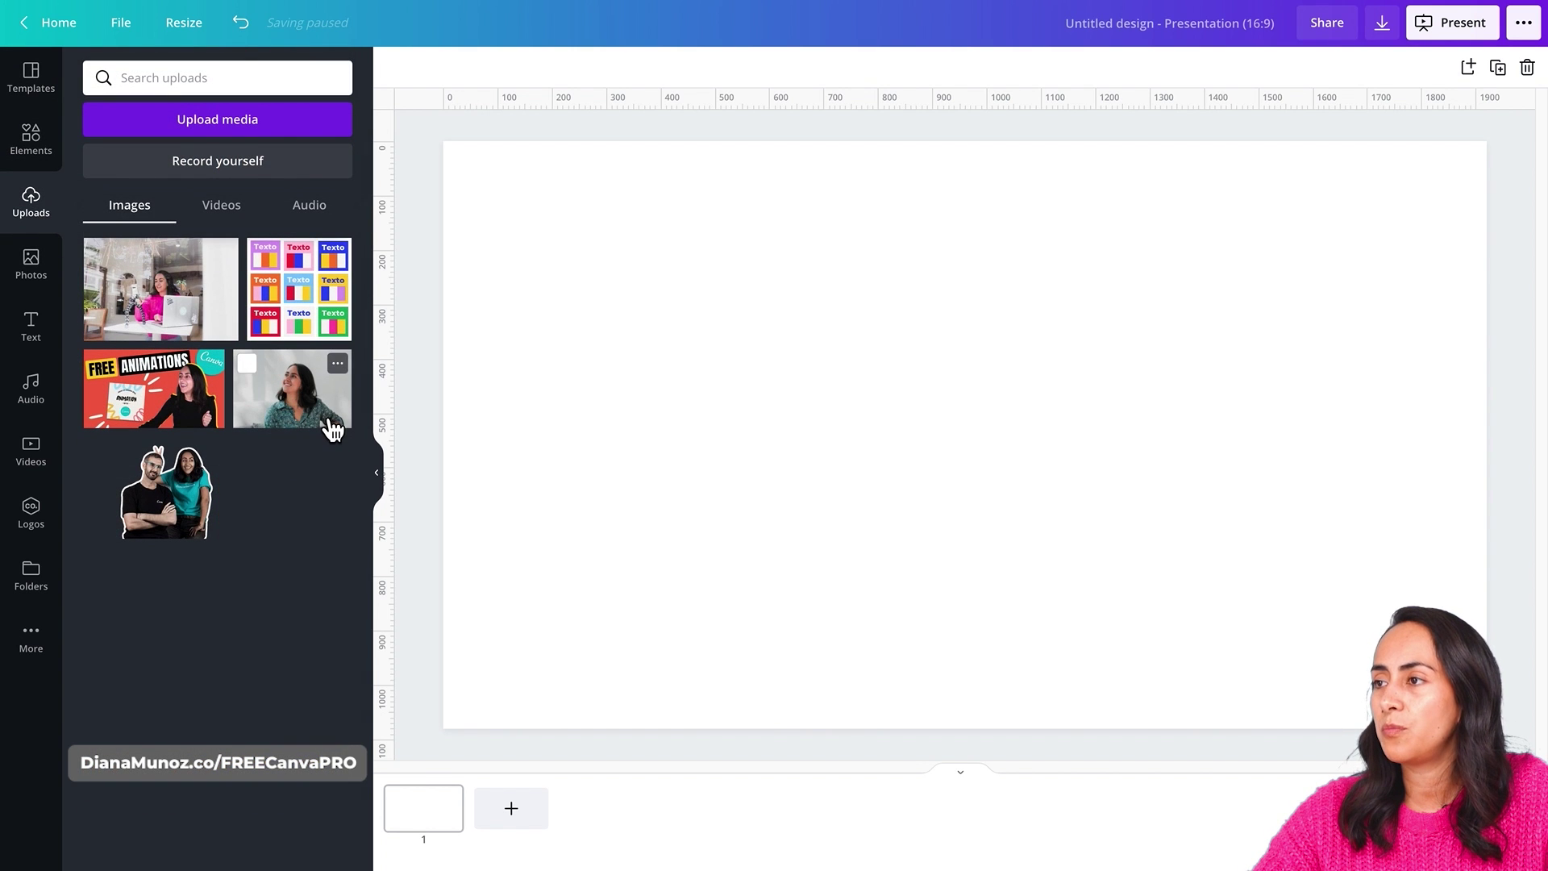
pyautogui.click(332, 428)
pyautogui.moveTo(851, 417); pyautogui.dragTo(944, 421)
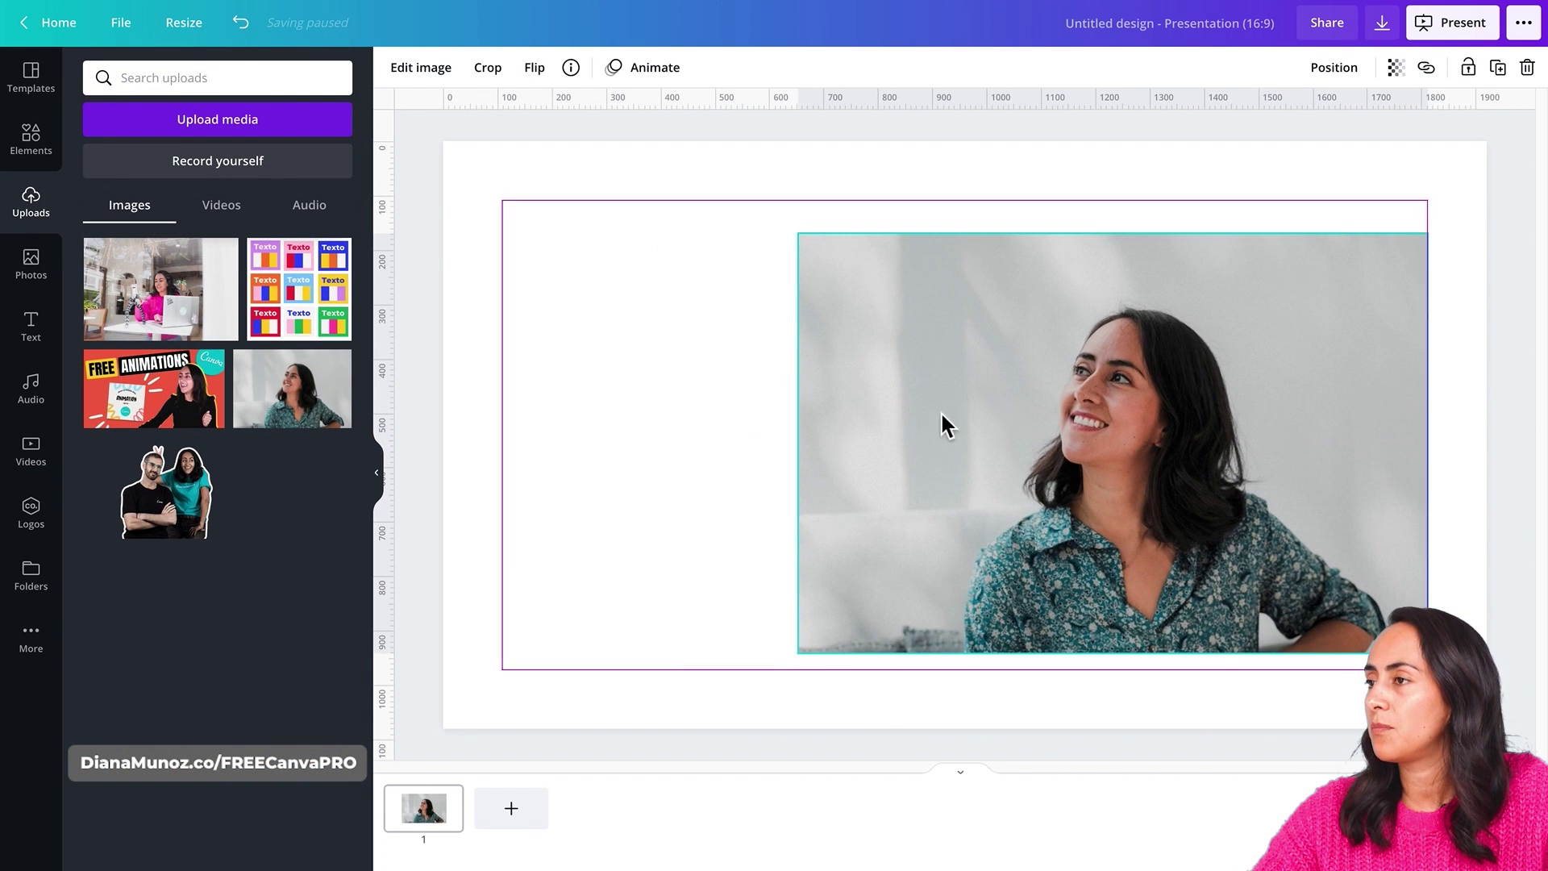
# Step: Add the café laptop photo, shrink it and place it left, then shrink the woman's photo
pyautogui.click(208, 304)
pyautogui.moveTo(1252, 242); pyautogui.dragTo(1089, 360)
pyautogui.moveTo(942, 465); pyautogui.dragTo(757, 483)
pyautogui.click(1085, 355)
pyautogui.moveTo(799, 234); pyautogui.dragTo(985, 312)
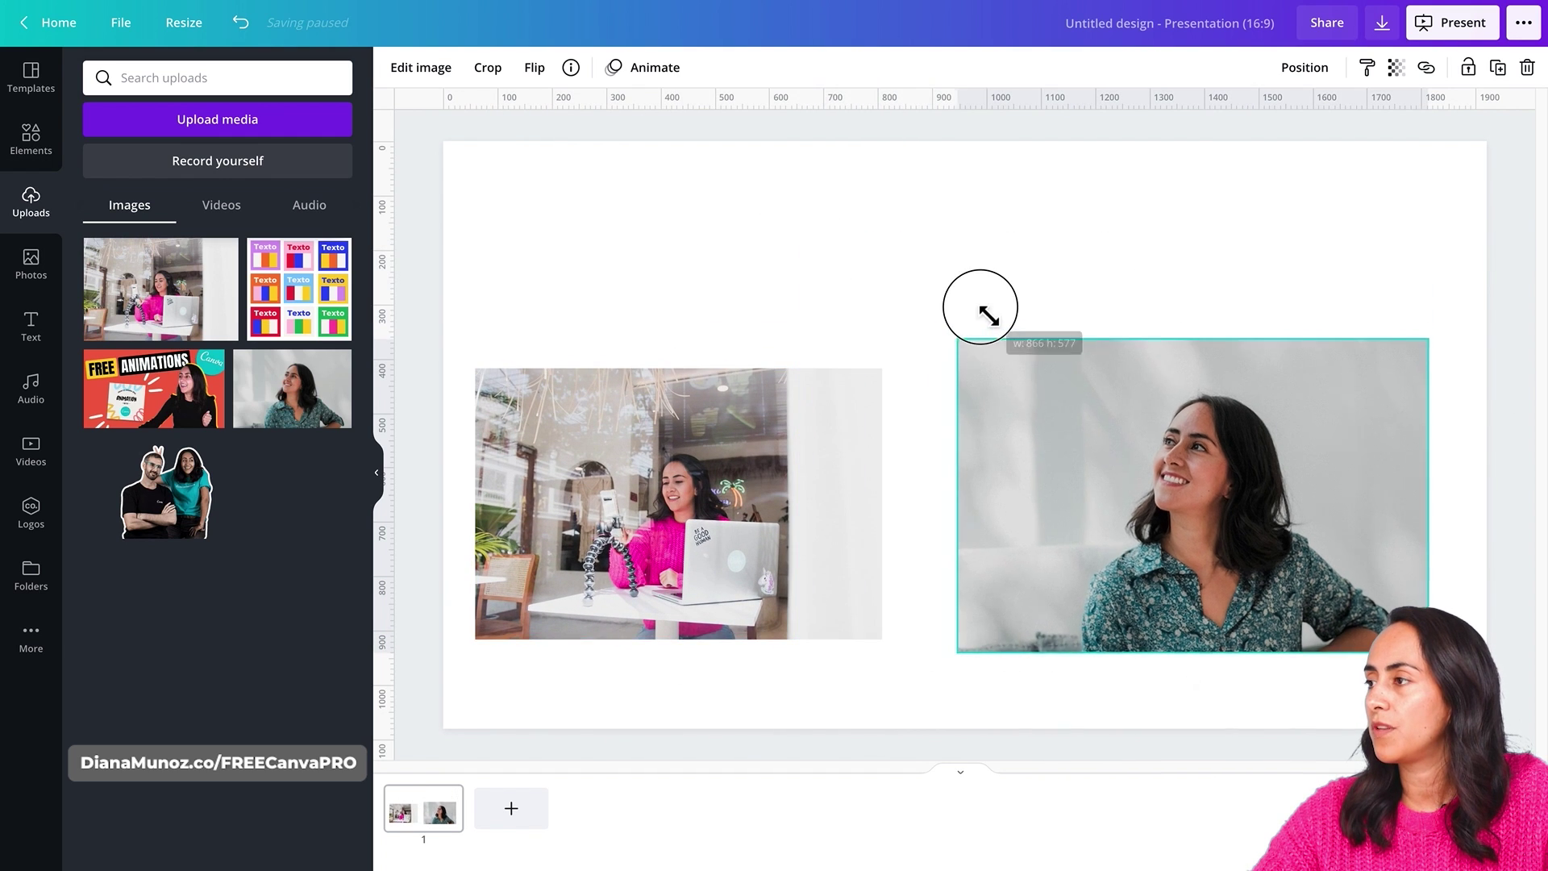
pyautogui.click(935, 223)
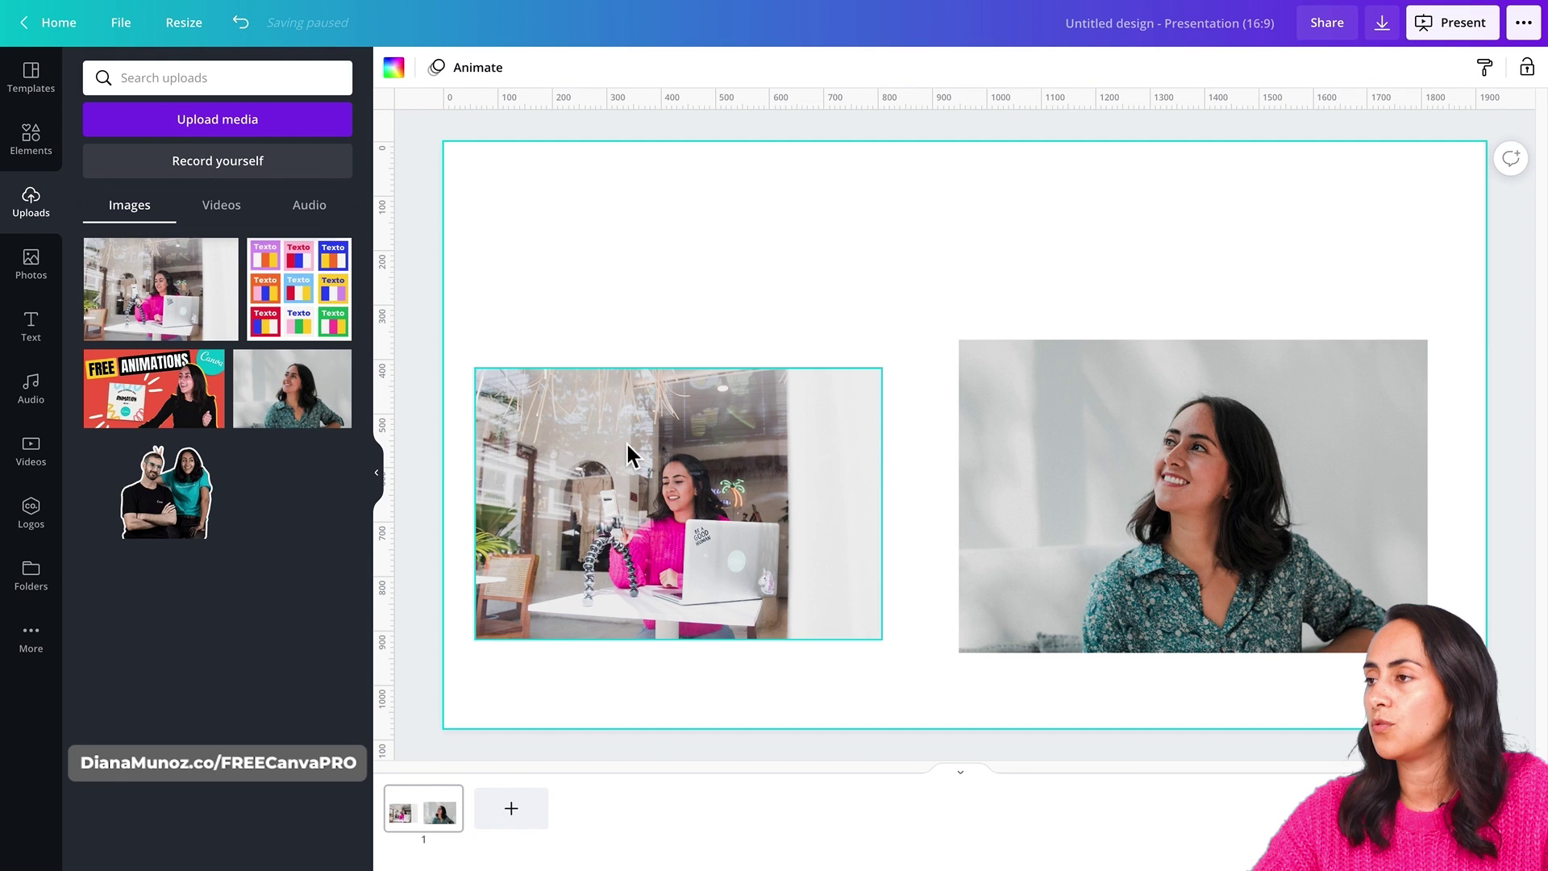
# Step: Run Background Remover on the right-hand woman's photo and pick the Erase brush
pyautogui.click(381, 472)
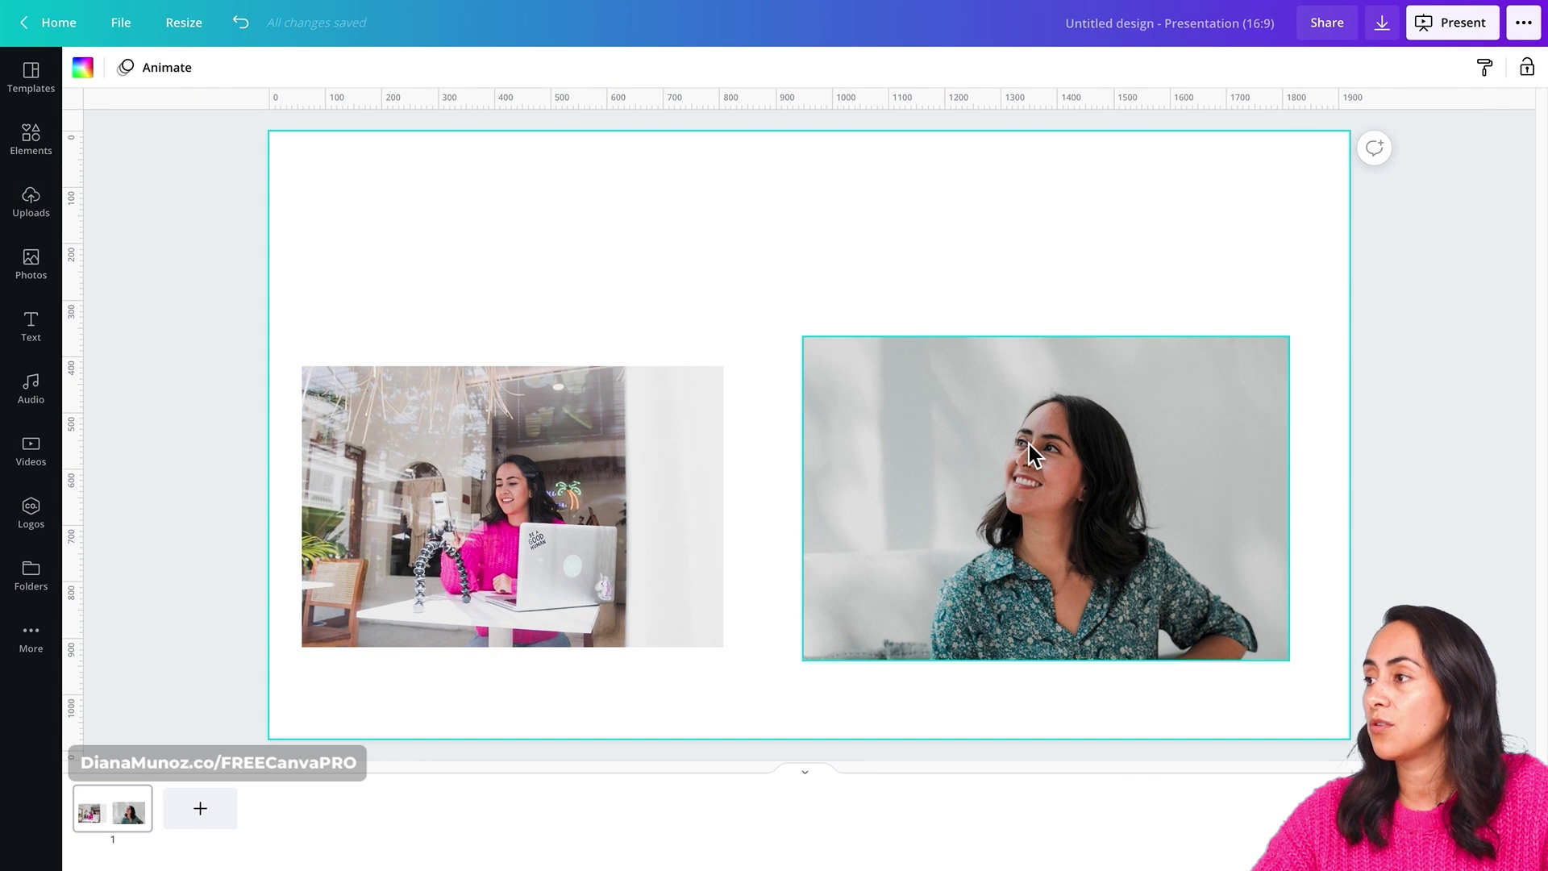
pyautogui.click(1029, 444)
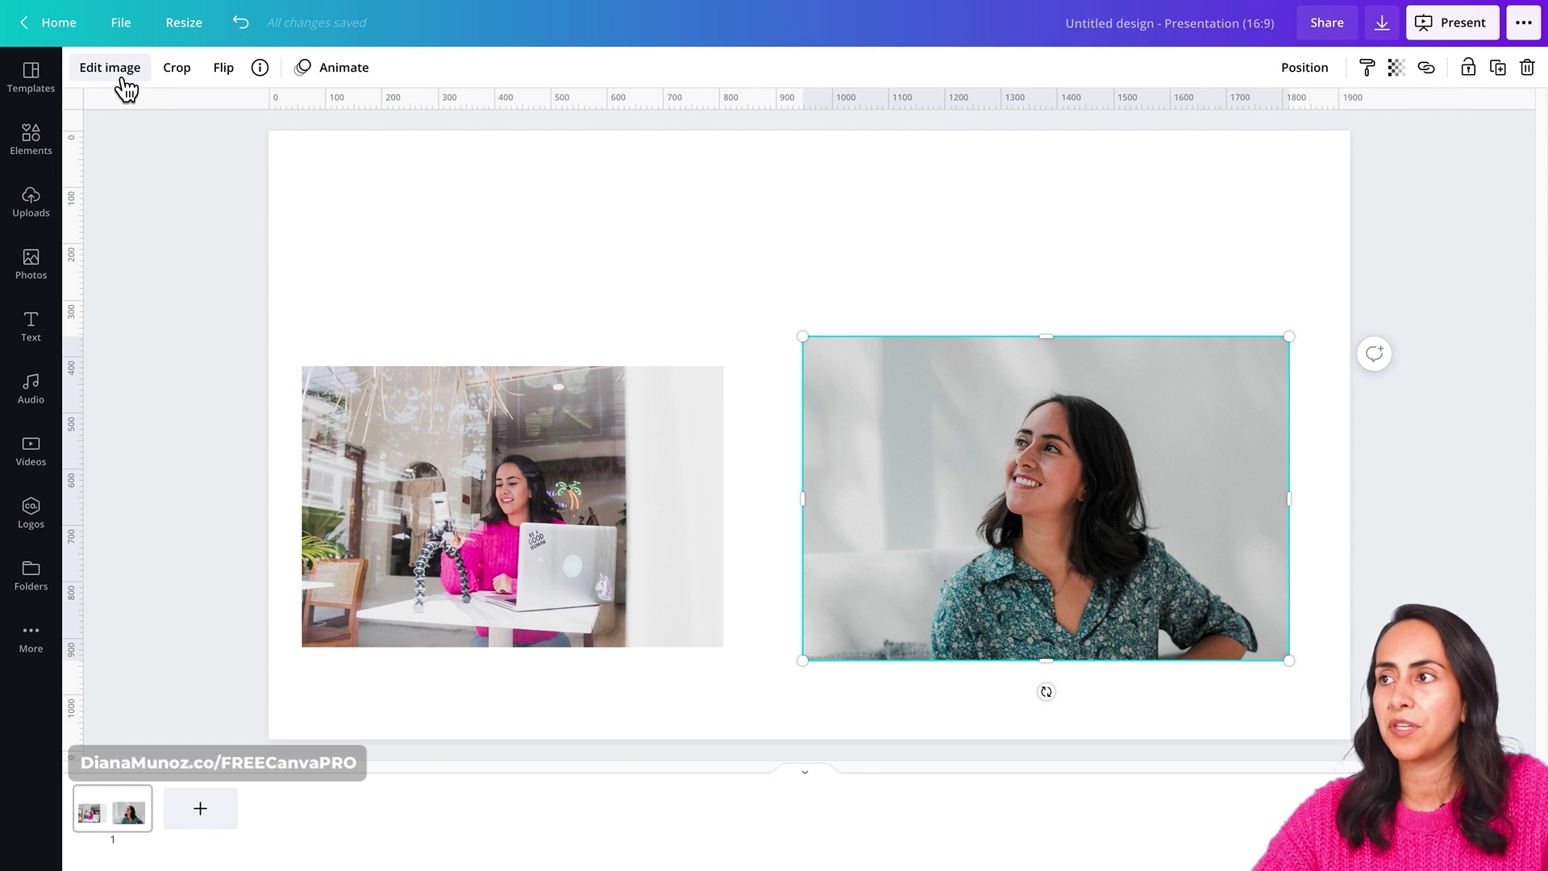
pyautogui.click(111, 68)
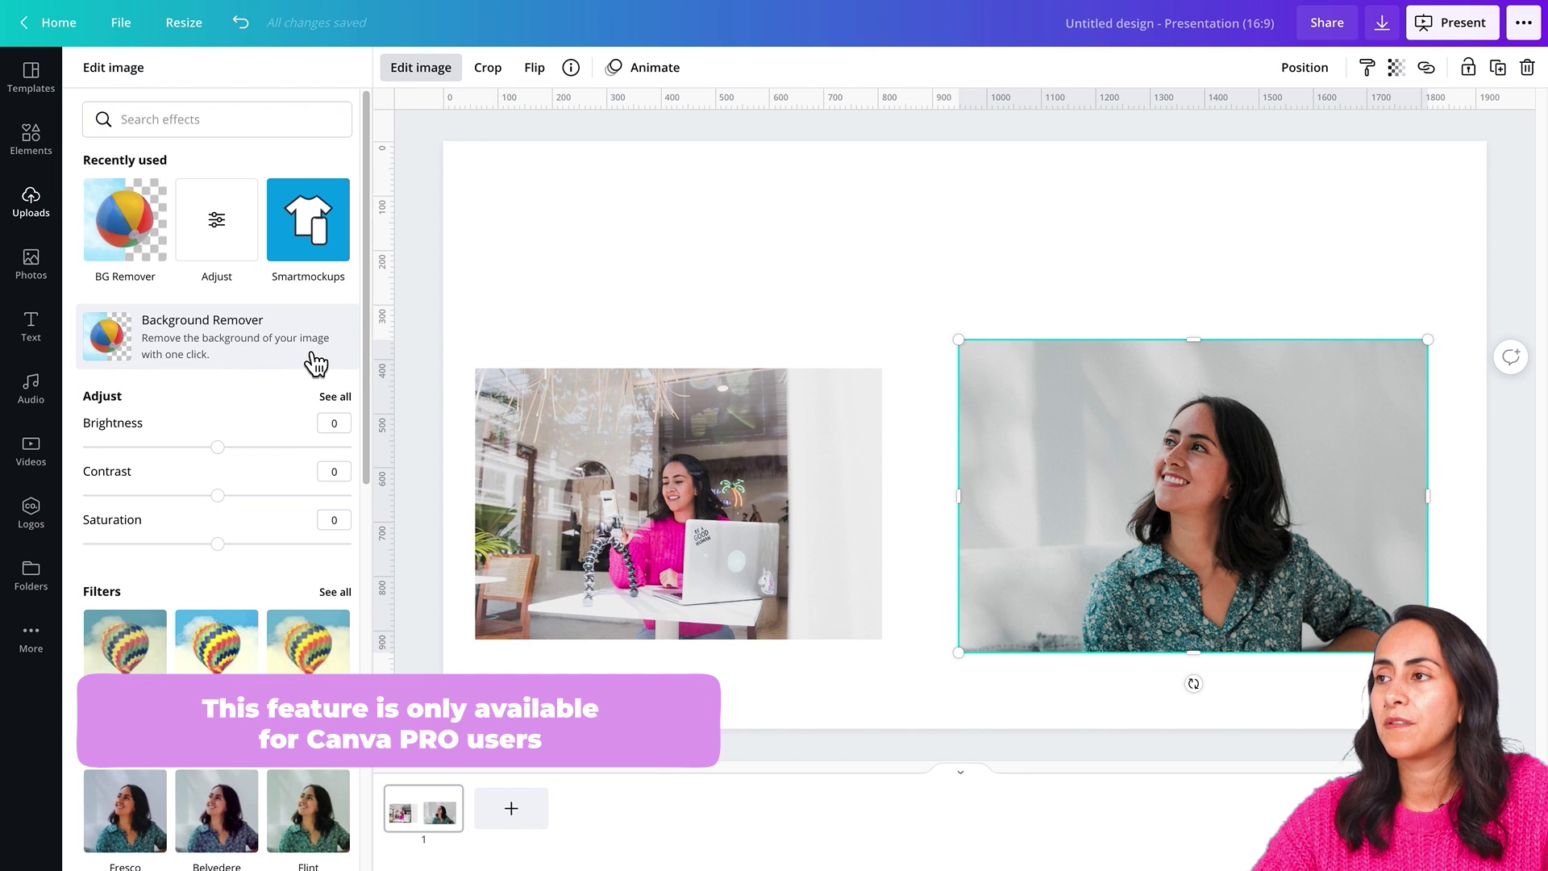
pyautogui.click(262, 345)
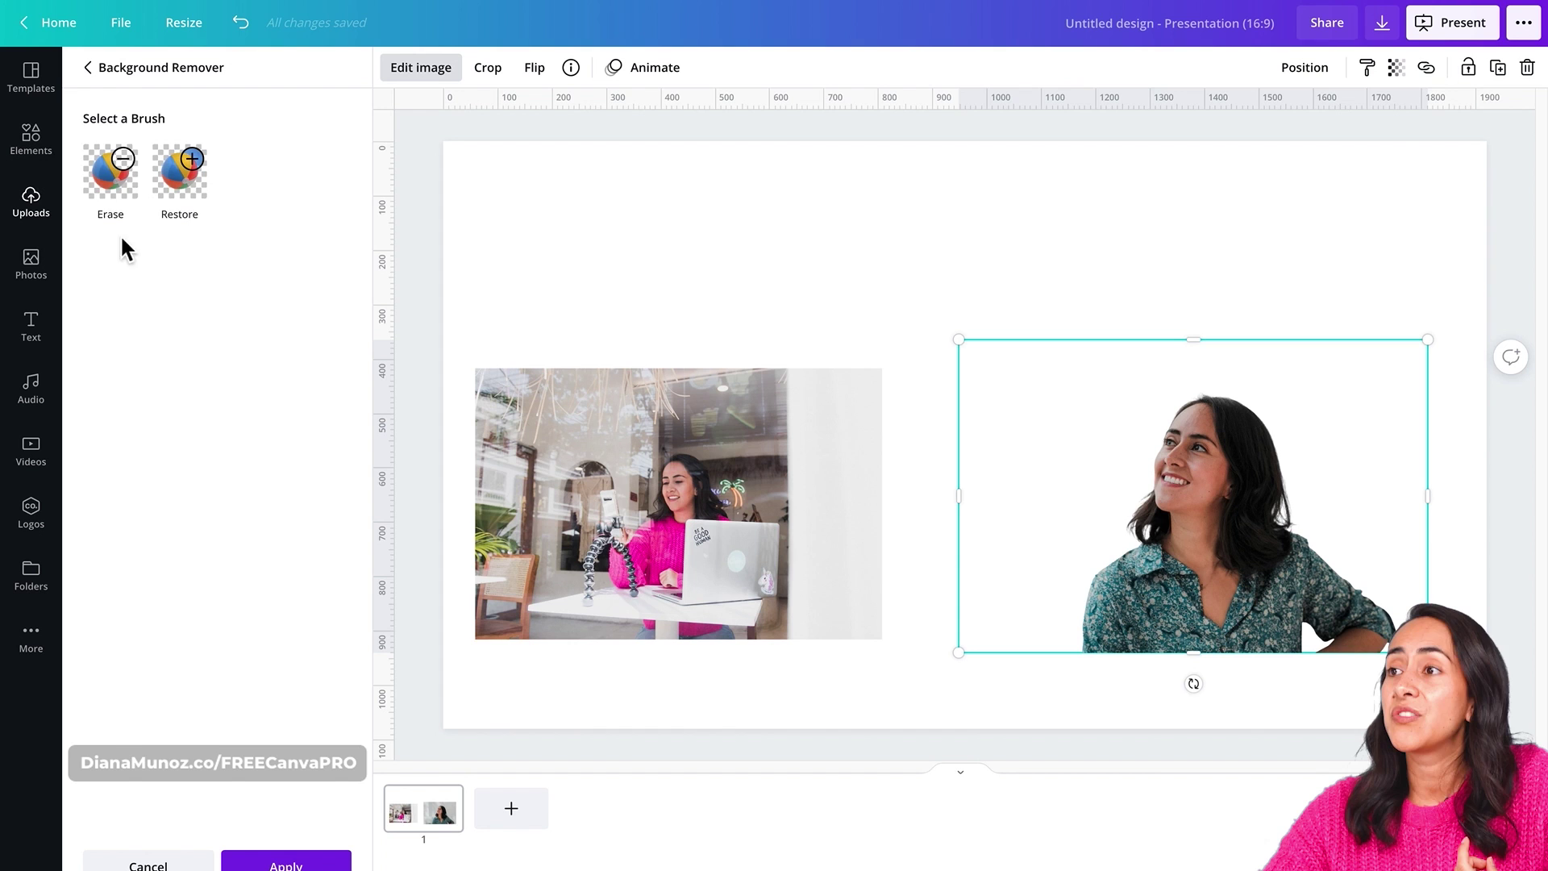
pyautogui.click(114, 171)
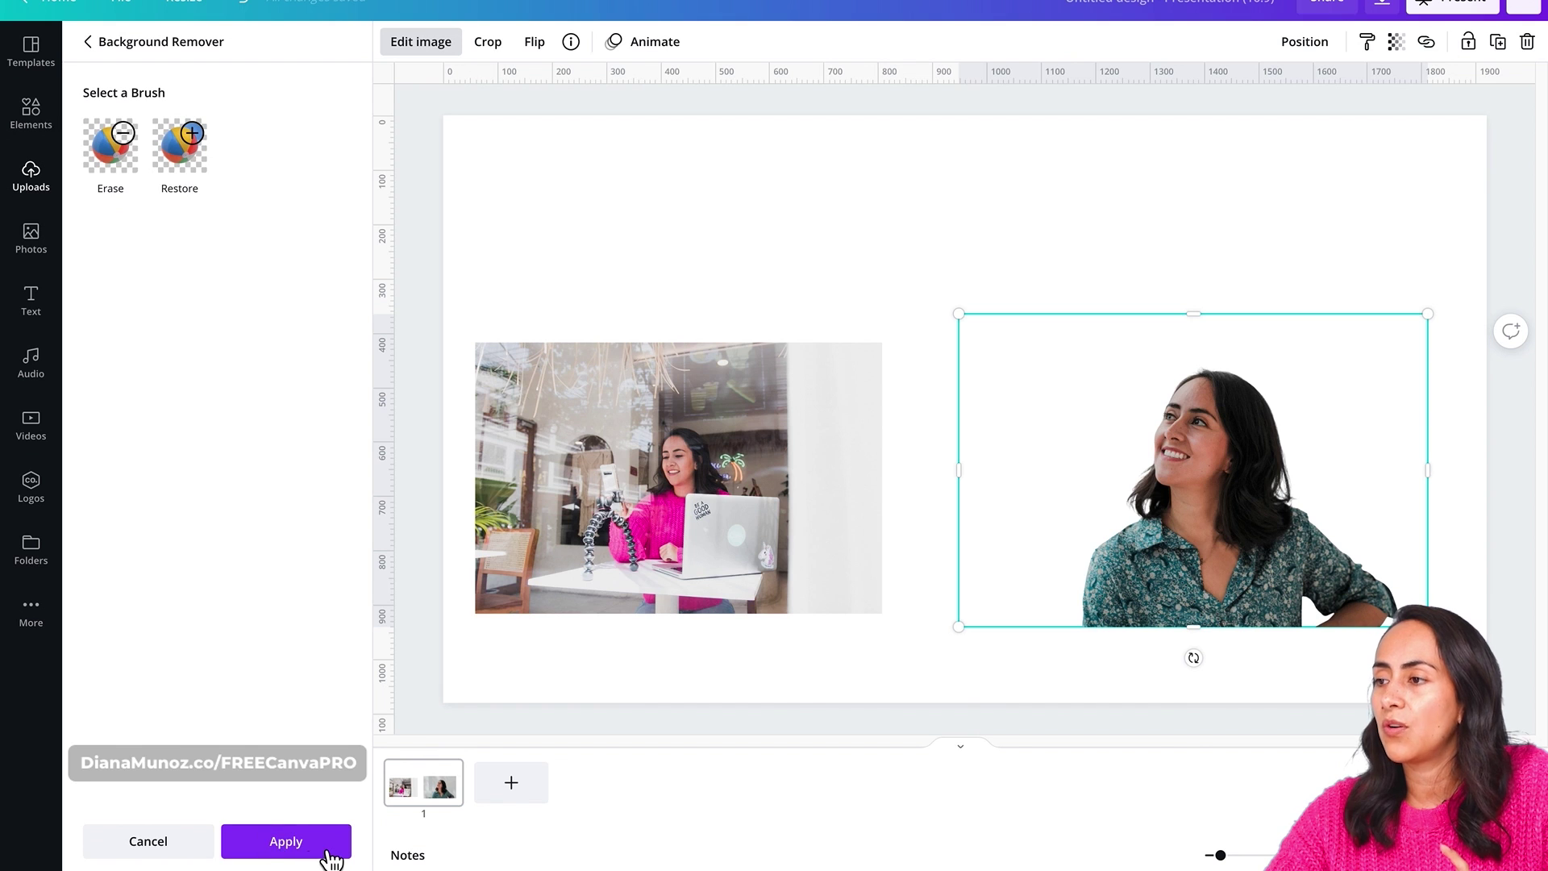
# Step: Apply the woman's cutout, then enlarge the café photo to 873 by 582
pyautogui.click(285, 842)
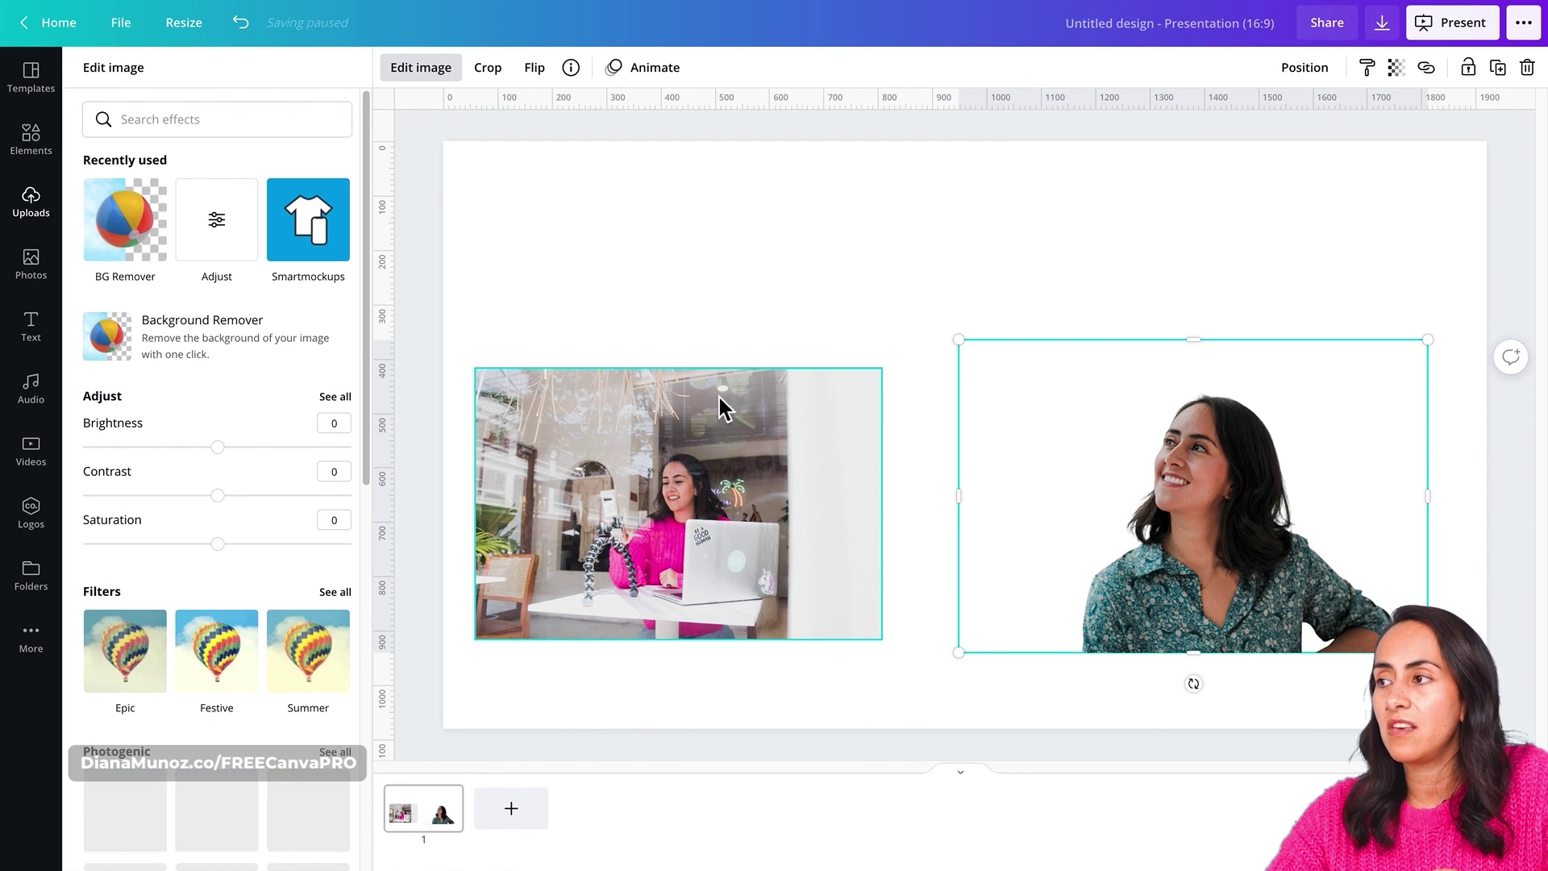
pyautogui.click(763, 489)
pyautogui.moveTo(882, 369); pyautogui.dragTo(1102, 260)
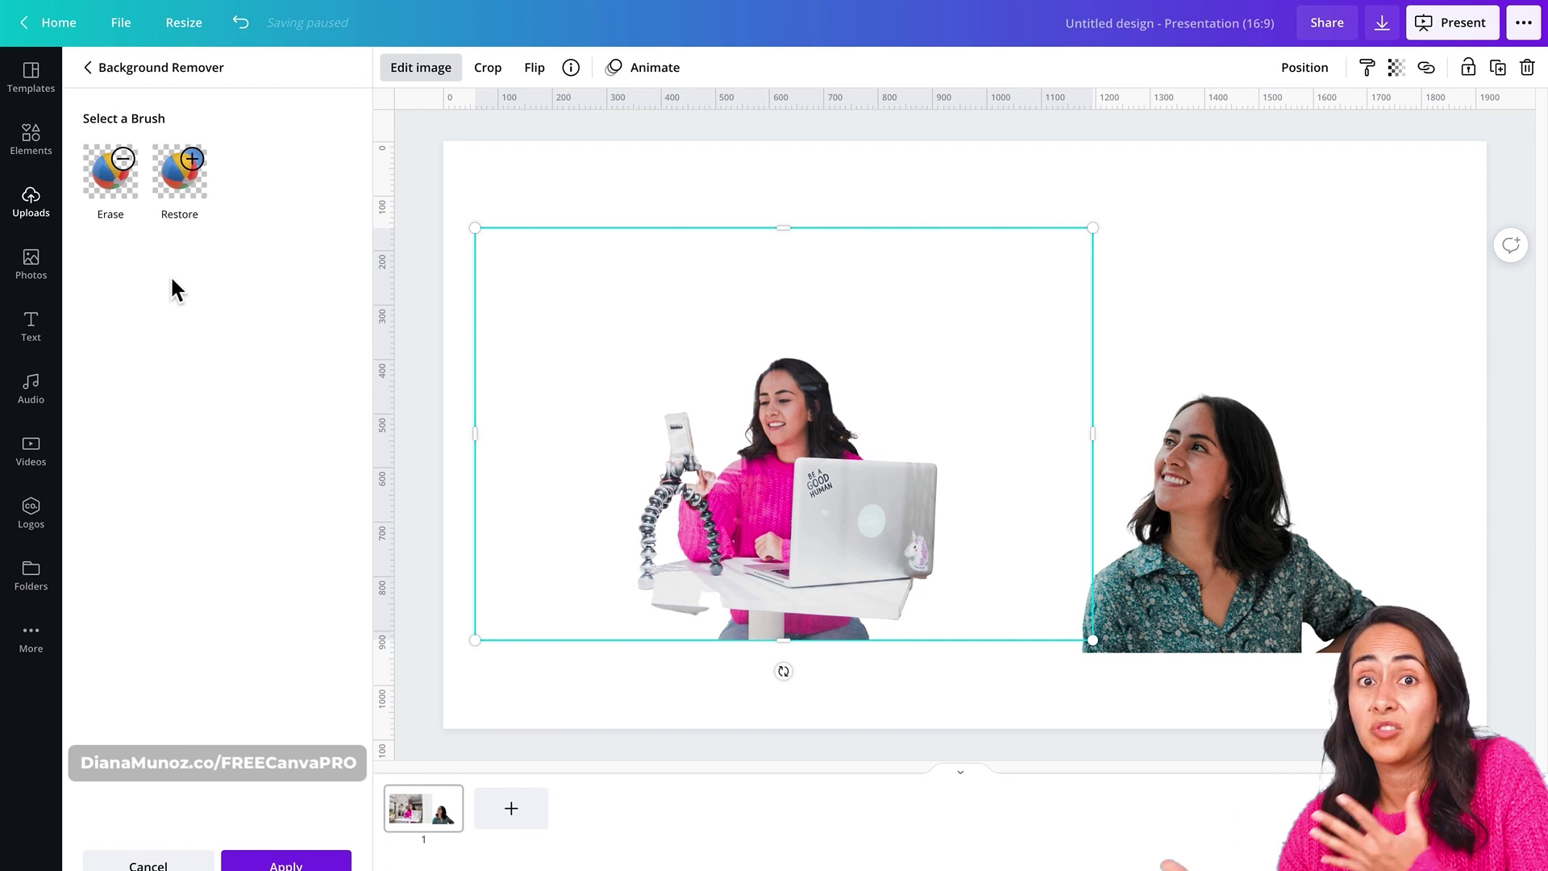
# Step: Restore the tripod into the café cutout using Restore brush sizes 16, then 8
pyautogui.click(117, 190)
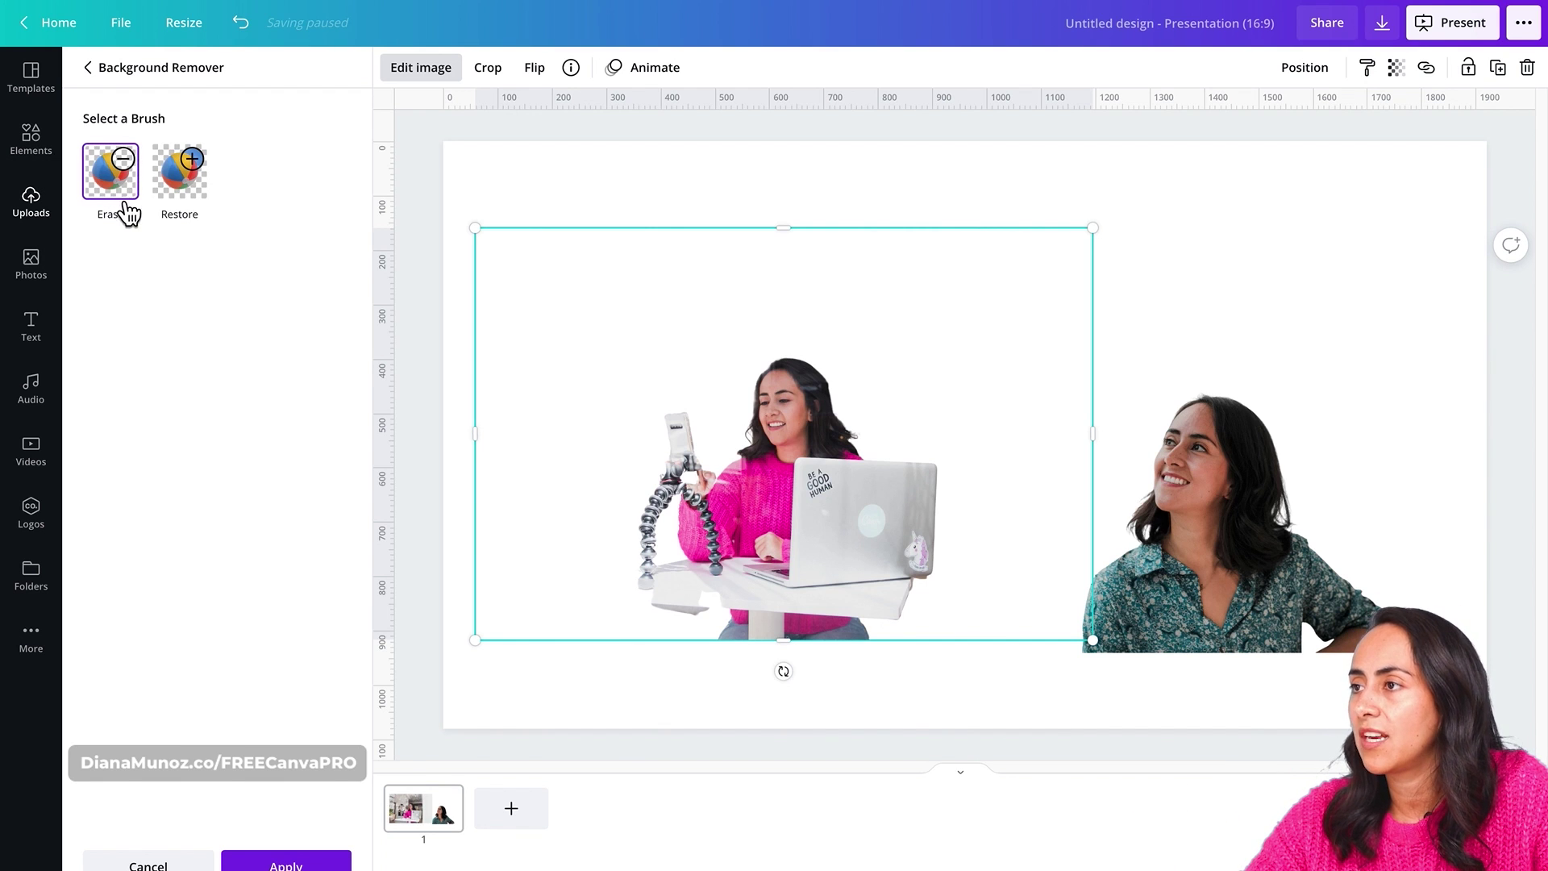
pyautogui.click(185, 177)
pyautogui.click(185, 211)
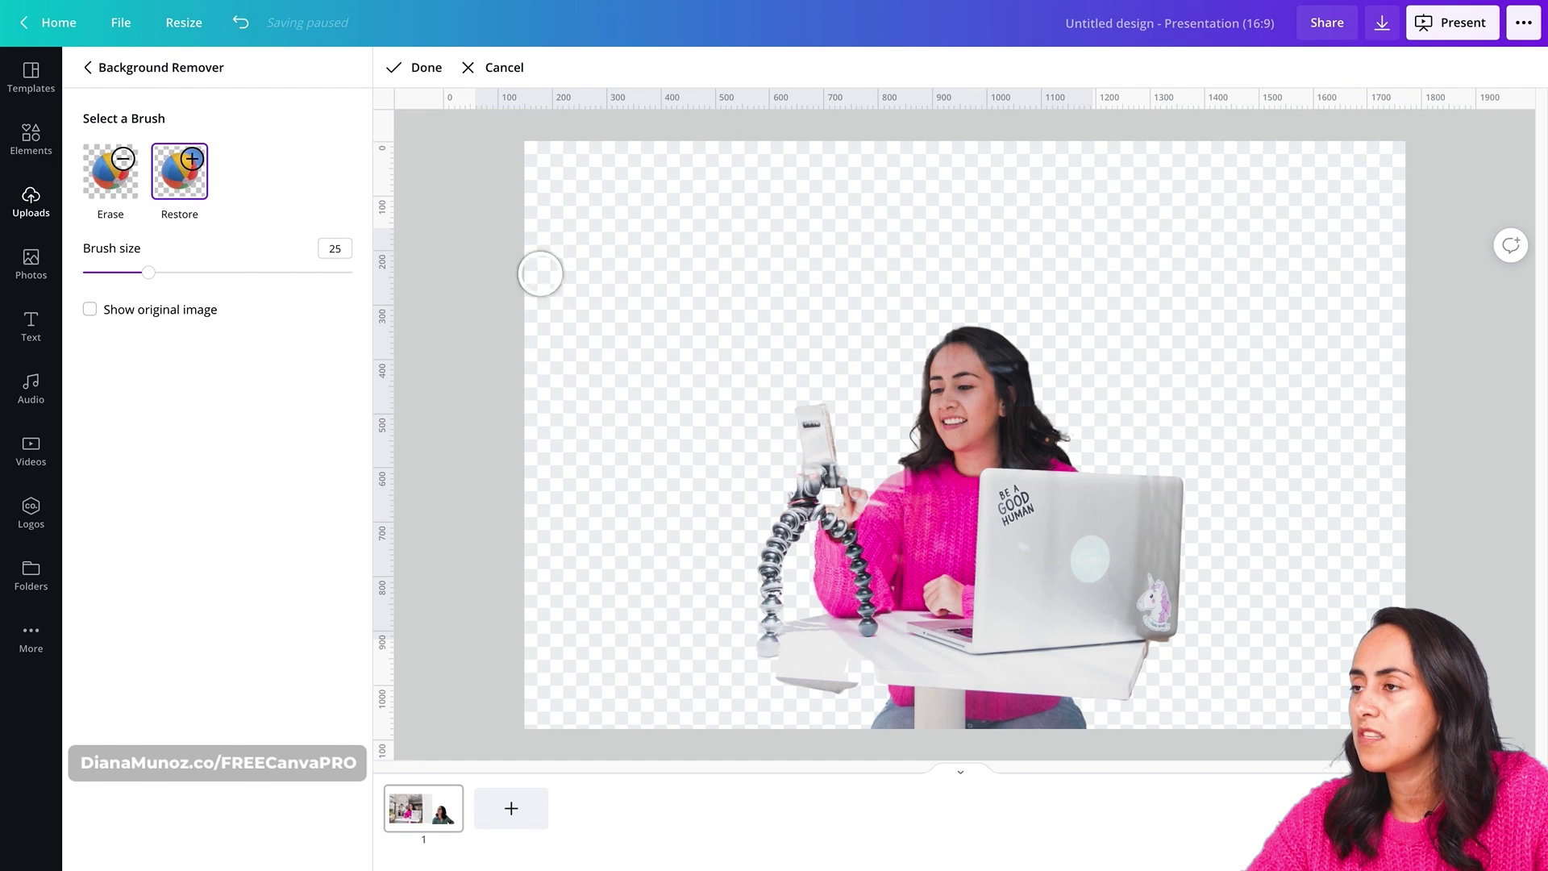
pyautogui.moveTo(150, 274); pyautogui.dragTo(133, 292)
pyautogui.moveTo(827, 491)
pyautogui.mouseDown()
pyautogui.moveTo(839, 508)
pyautogui.moveTo(830, 492)
pyautogui.mouseUp()
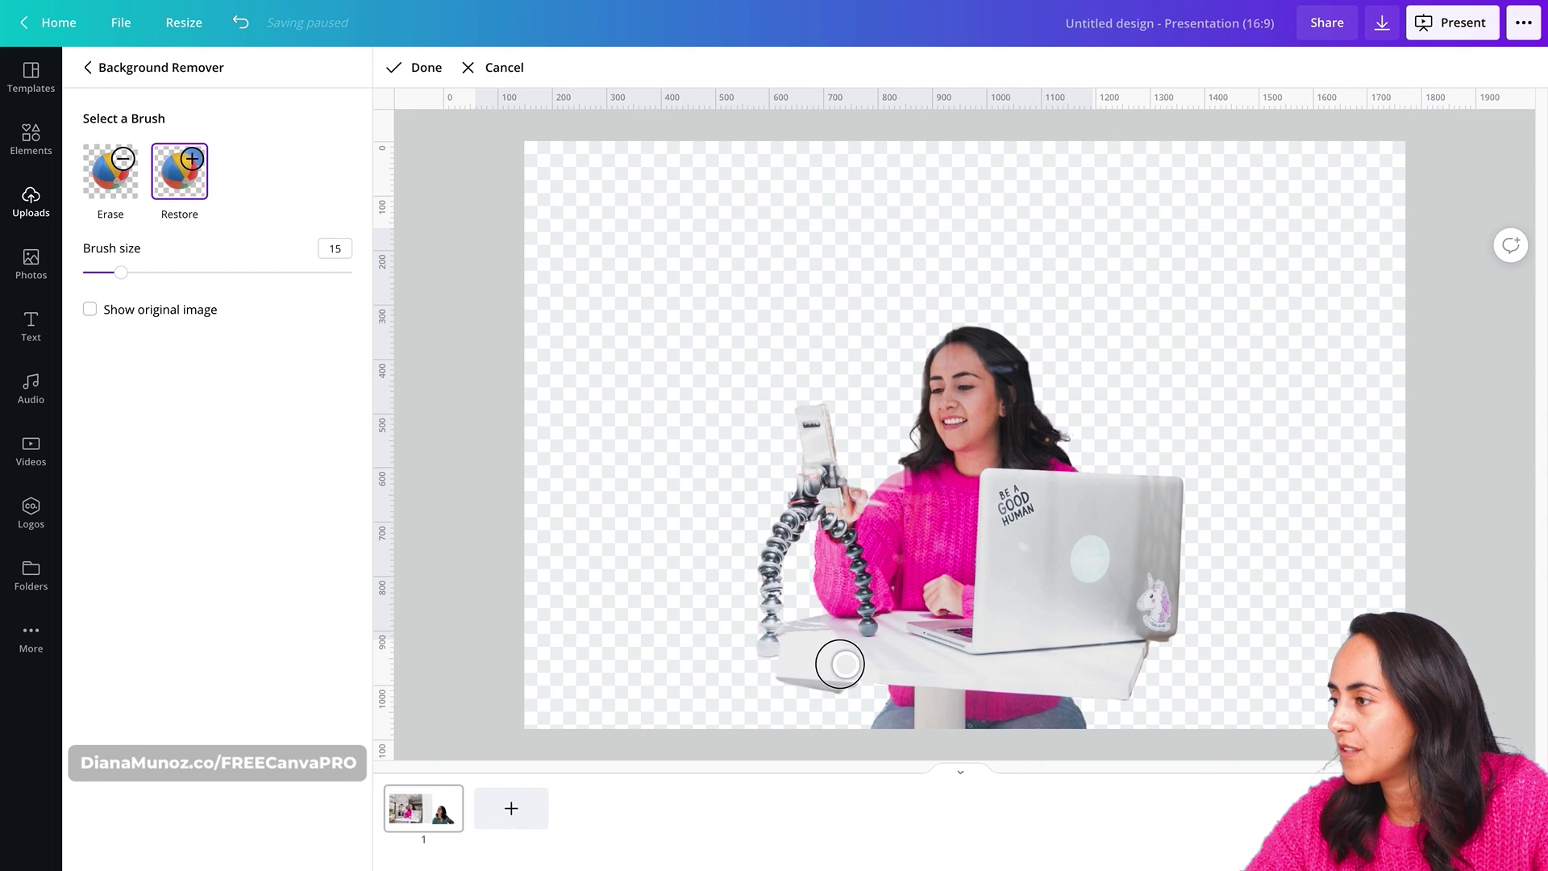
pyautogui.moveTo(121, 273); pyautogui.dragTo(103, 272)
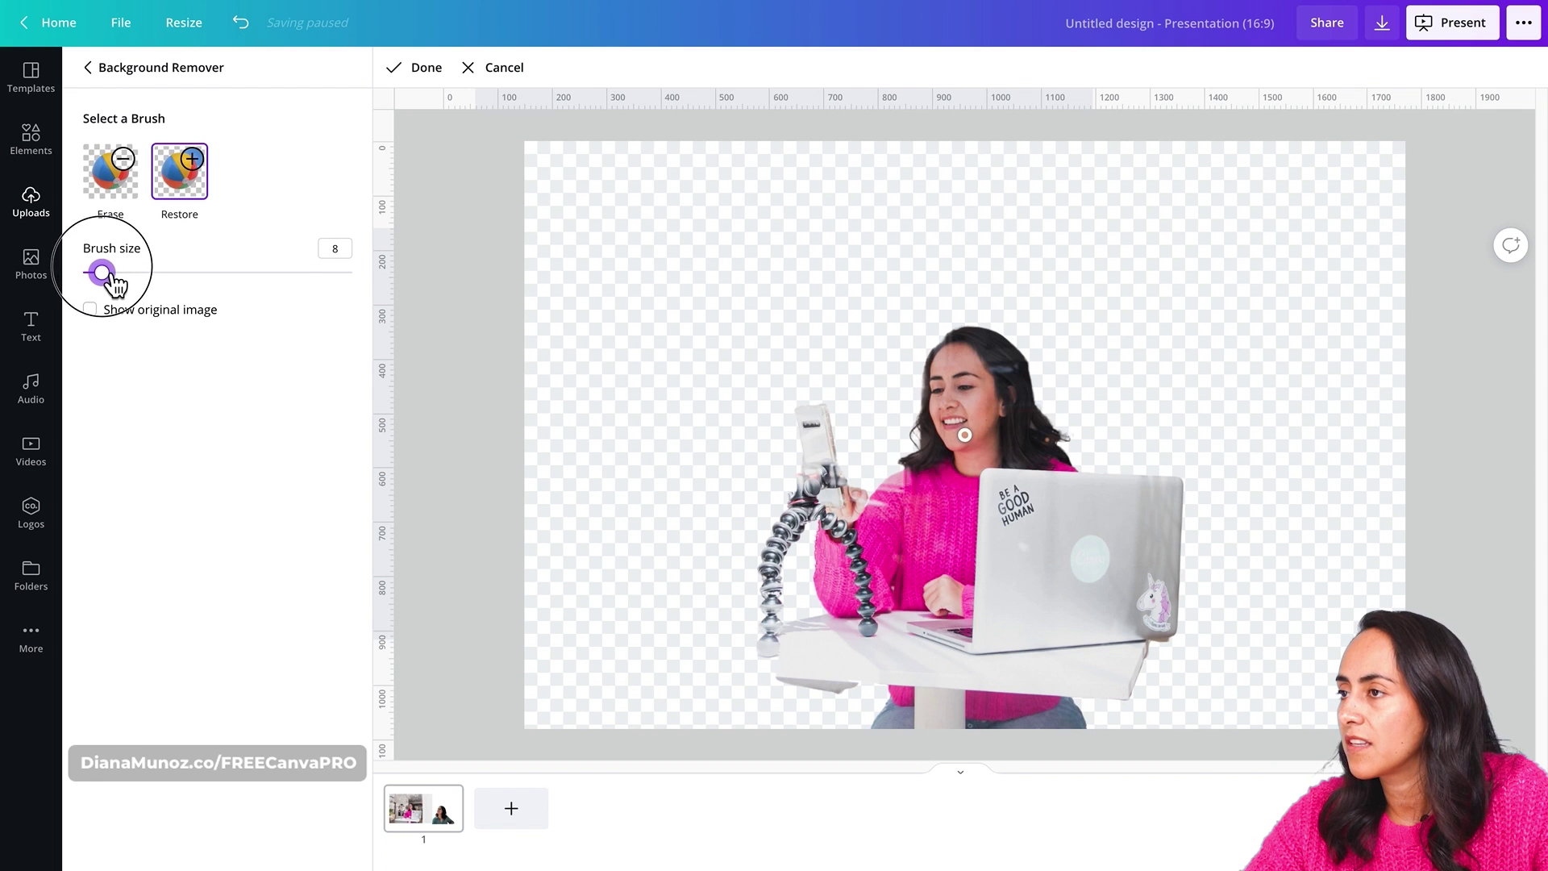
pyautogui.moveTo(771, 589)
pyautogui.mouseDown()
pyautogui.moveTo(766, 650)
pyautogui.moveTo(776, 528)
pyautogui.mouseUp()
# Step: Erase the grey shadow under the table and finish the background removal
pyautogui.click(113, 178)
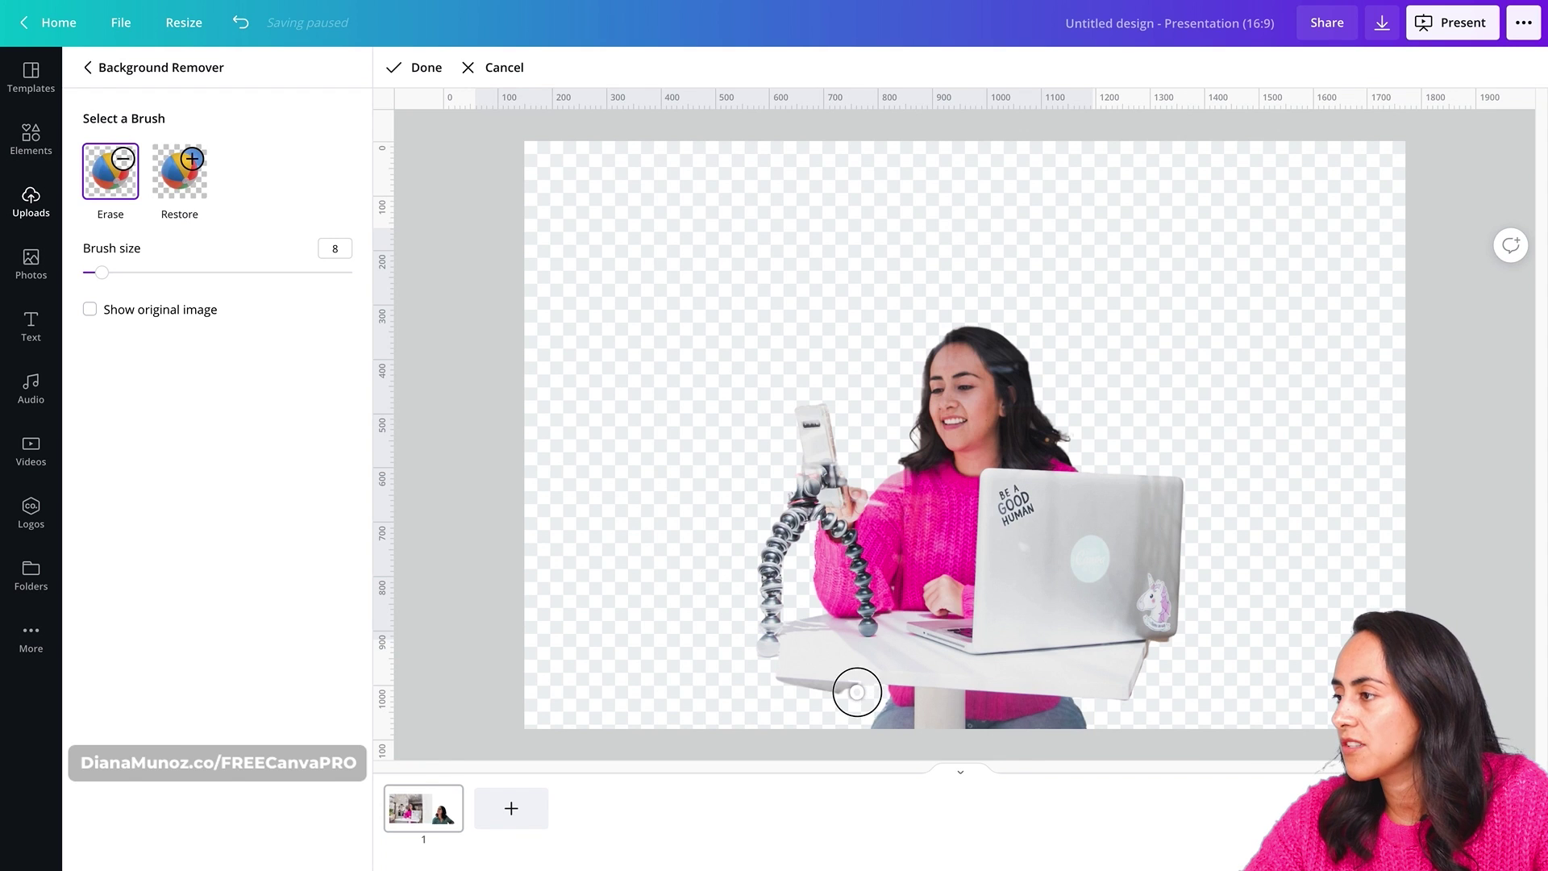
pyautogui.moveTo(857, 691)
pyautogui.mouseDown()
pyautogui.moveTo(774, 685)
pyautogui.moveTo(860, 692)
pyautogui.moveTo(761, 682)
pyautogui.moveTo(806, 681)
pyautogui.mouseUp()
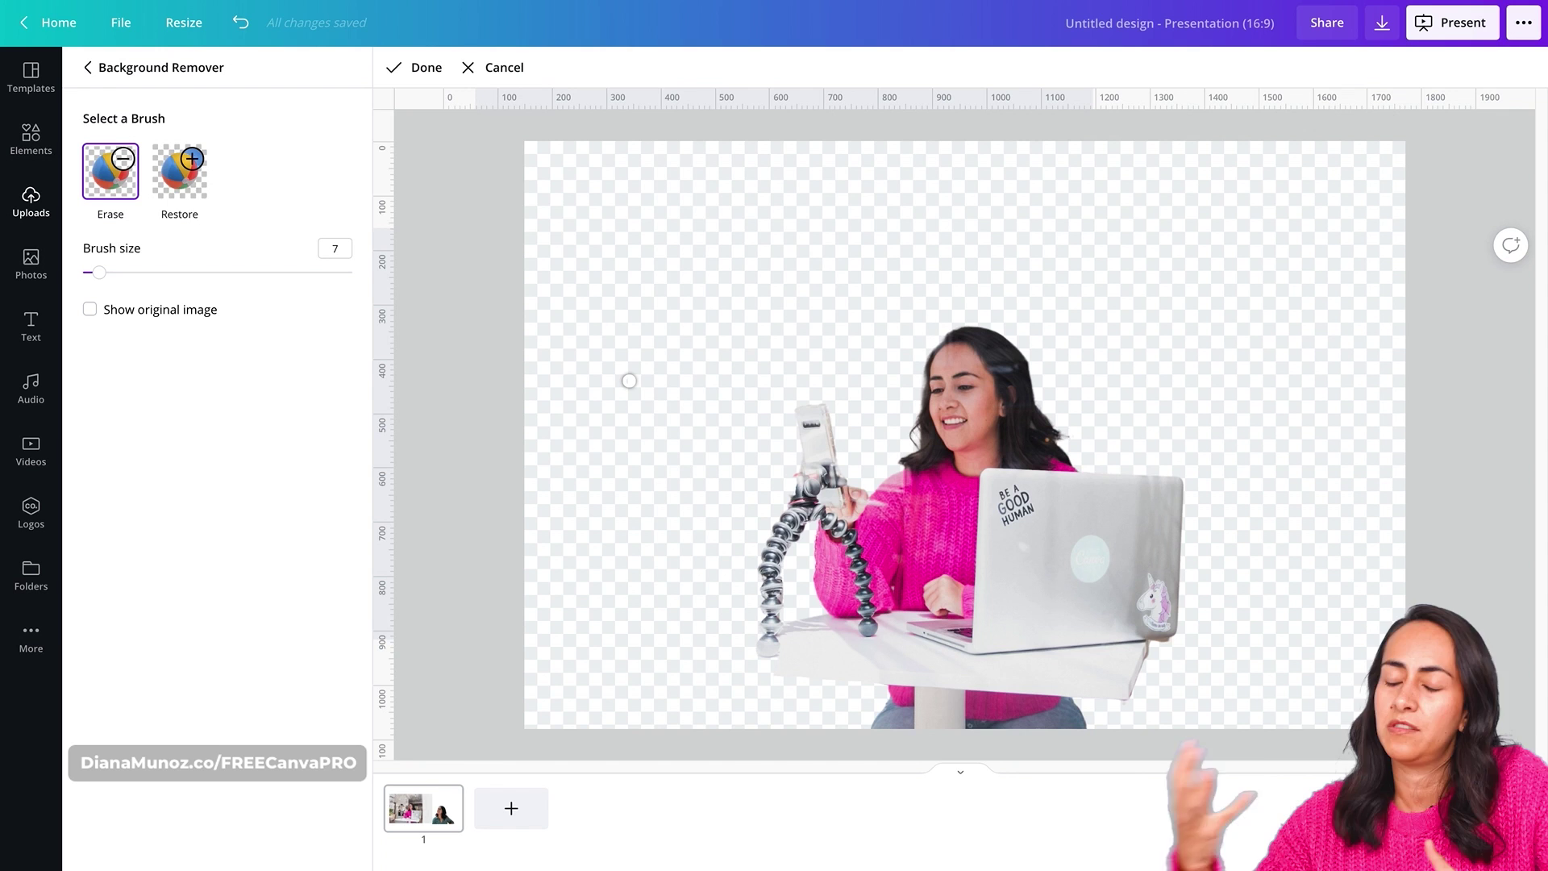
pyautogui.click(442, 81)
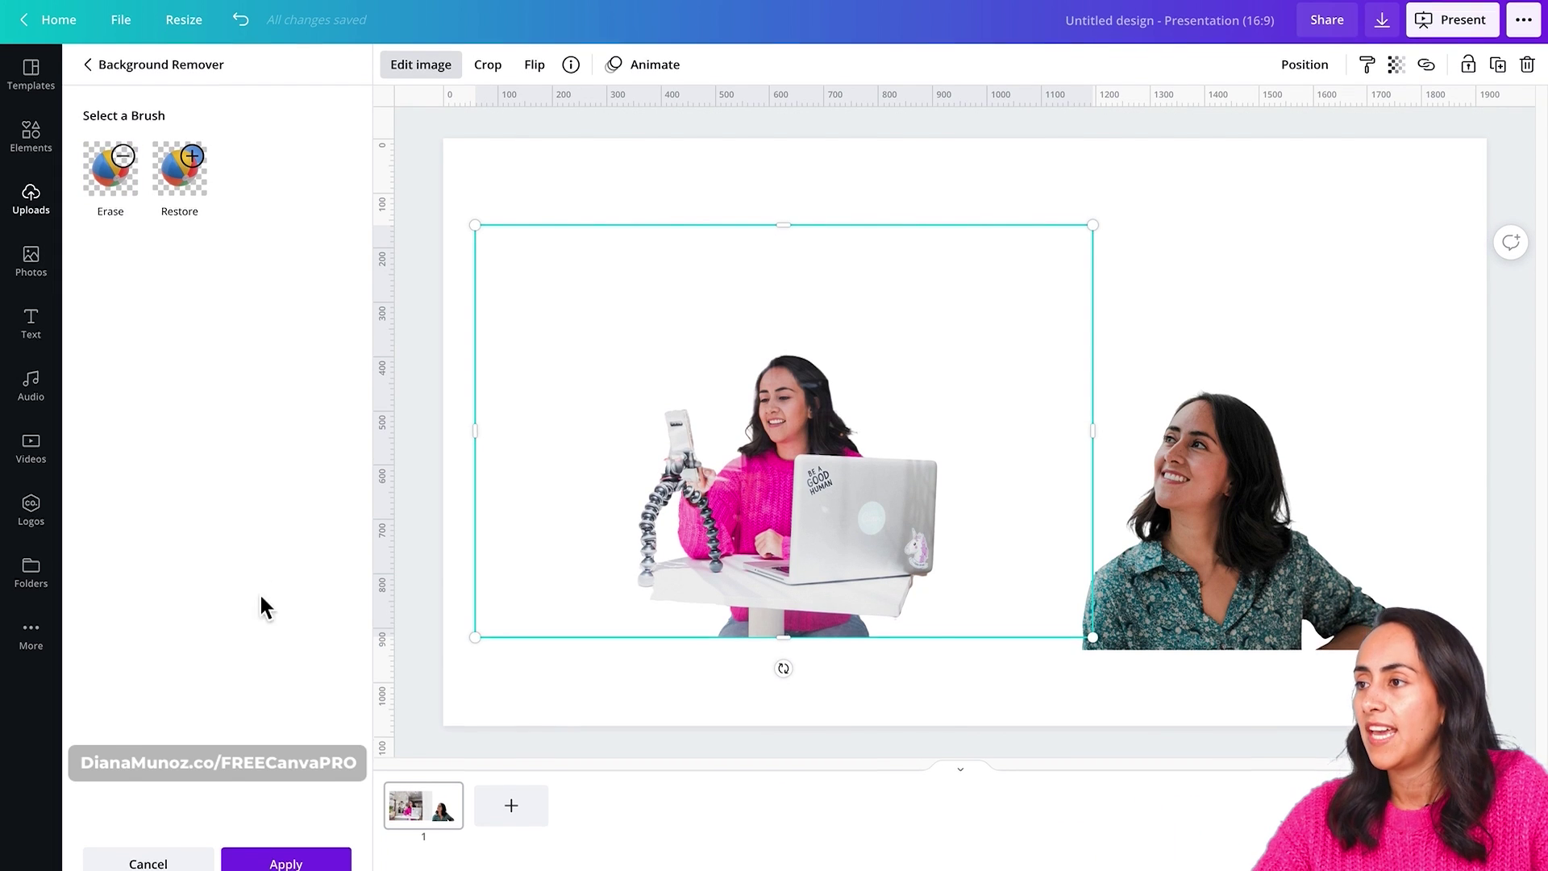
# Step: Apply the cutout, crop empty space around the laptop photo and move it lower-left
pyautogui.click(288, 841)
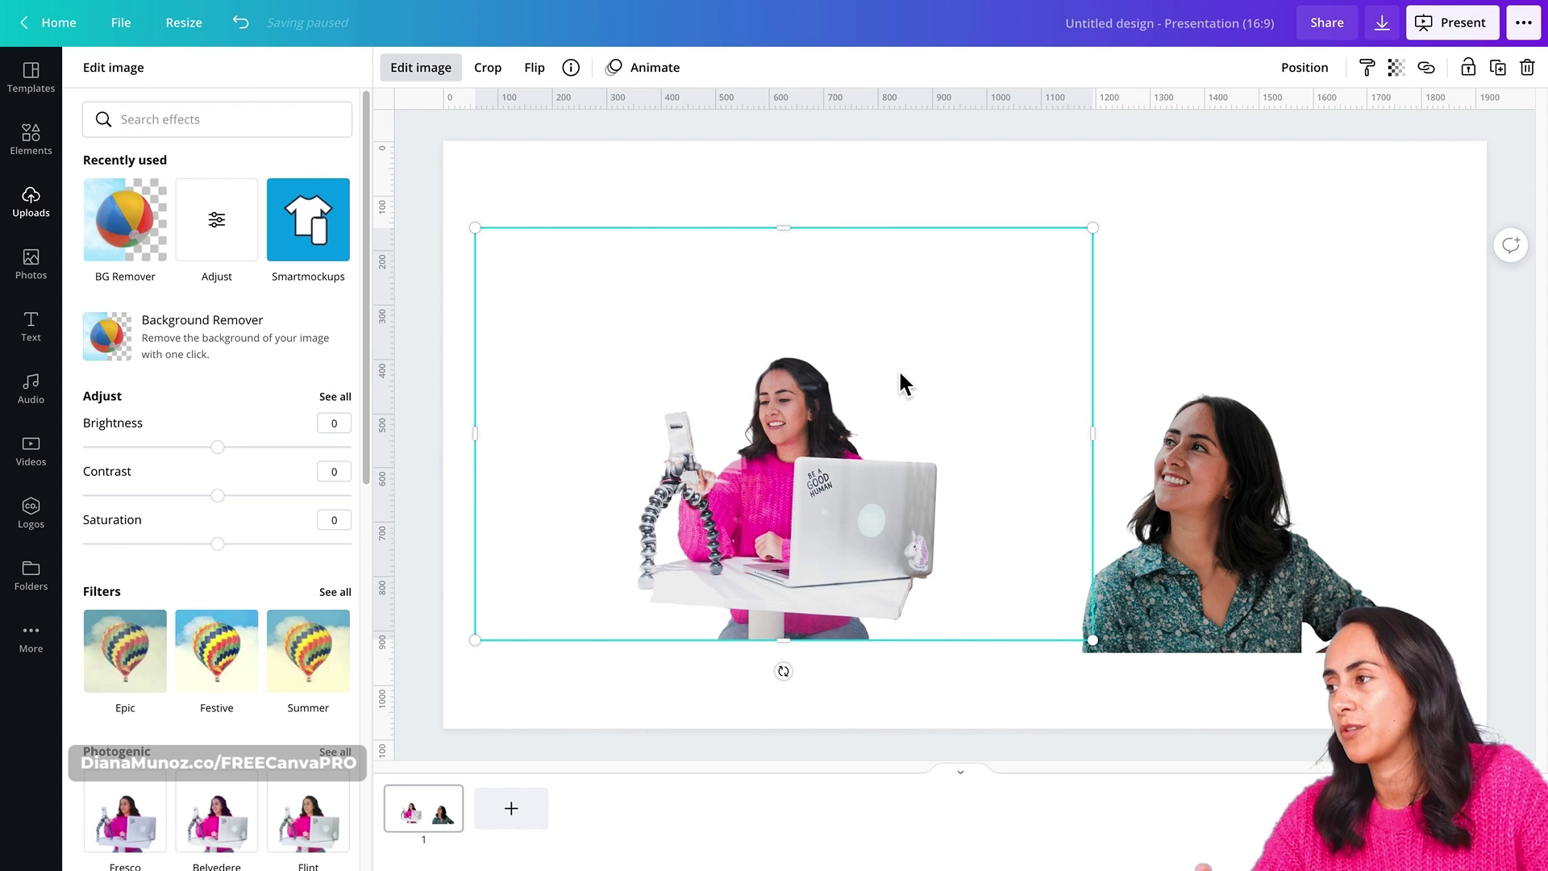
pyautogui.moveTo(1093, 436); pyautogui.dragTo(959, 435)
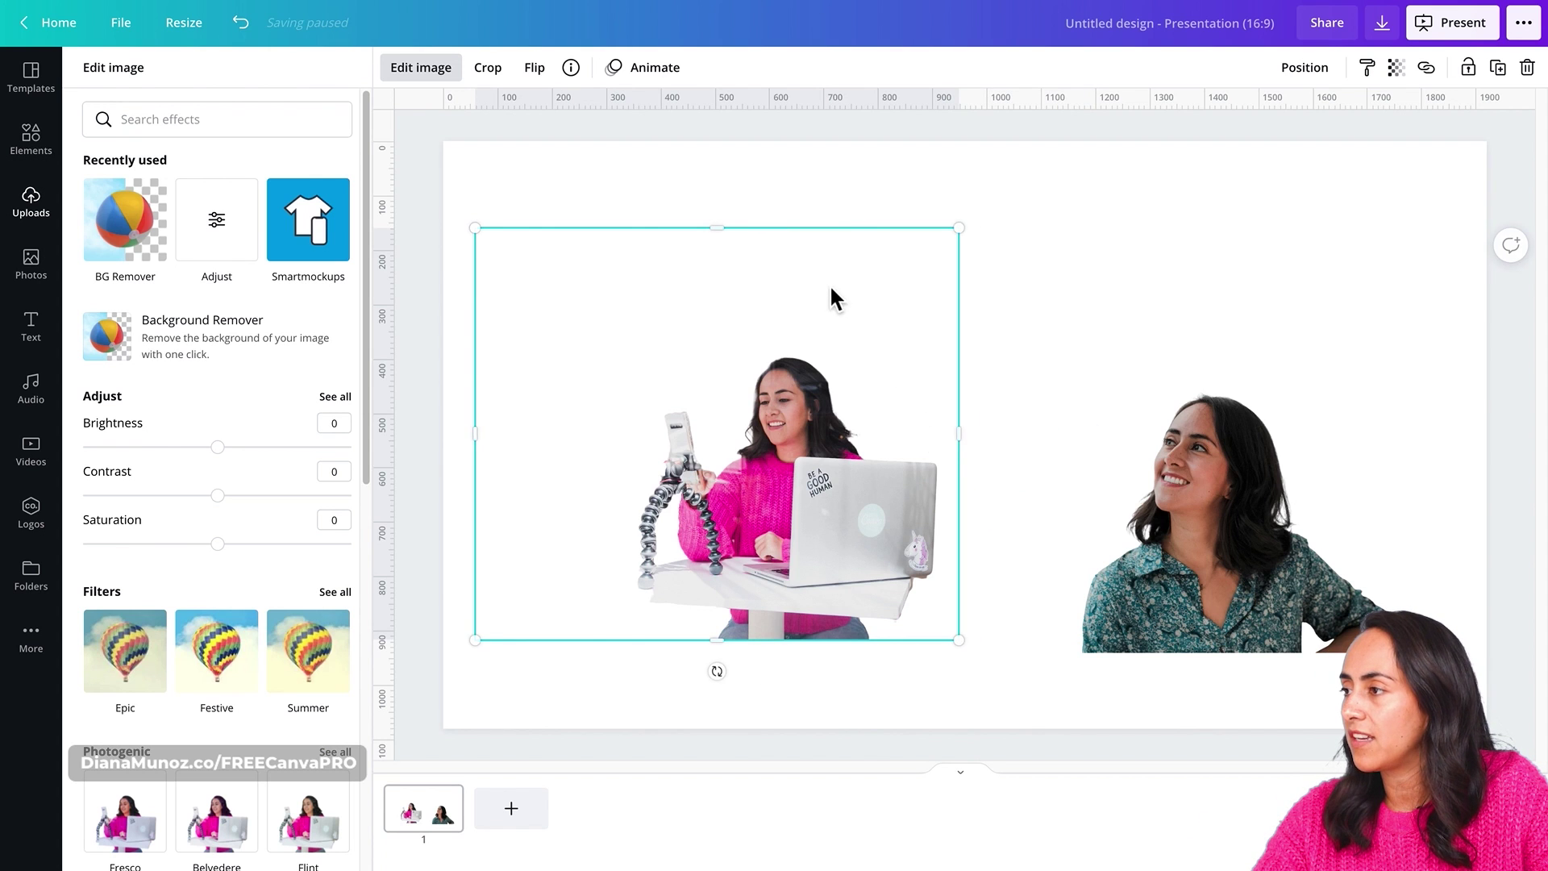
pyautogui.moveTo(767, 229); pyautogui.dragTo(799, 340)
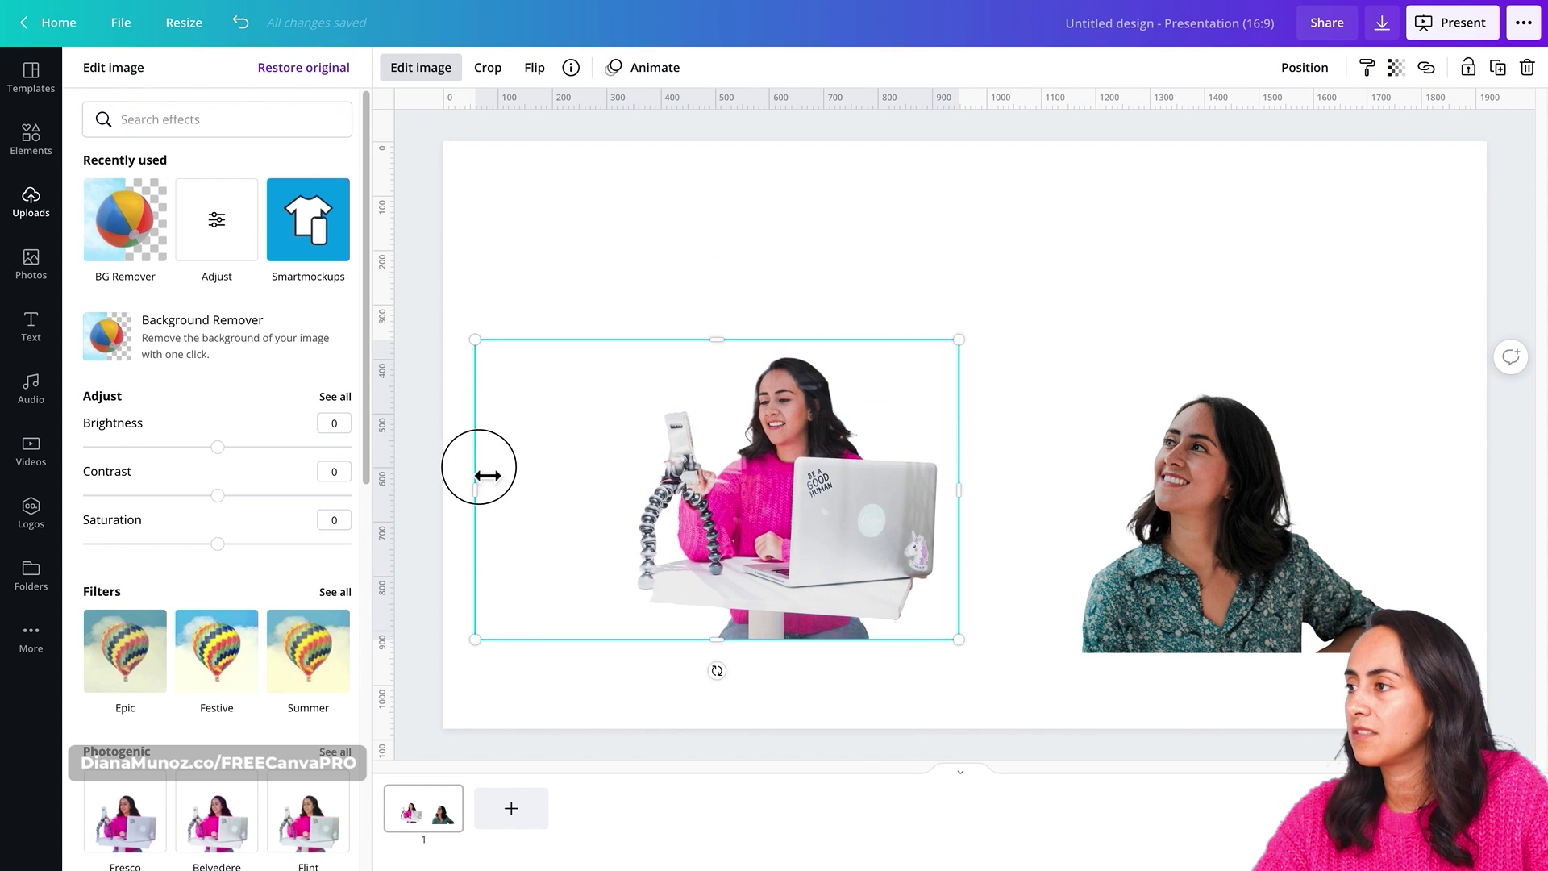
pyautogui.moveTo(478, 475); pyautogui.dragTo(617, 467)
pyautogui.click(643, 449)
pyautogui.moveTo(671, 533); pyautogui.dragTo(569, 614)
# Step: Crop the empty left side and top off the smiling woman's portrait
pyautogui.click(960, 563)
pyautogui.moveTo(804, 501); pyautogui.dragTo(917, 504)
pyautogui.click(1118, 342)
pyautogui.click(1121, 346)
pyautogui.moveTo(1121, 347); pyautogui.dragTo(1130, 391)
# Step: Set the slide background to yellow, settling on light yellow after trying other colours
pyautogui.click(580, 224)
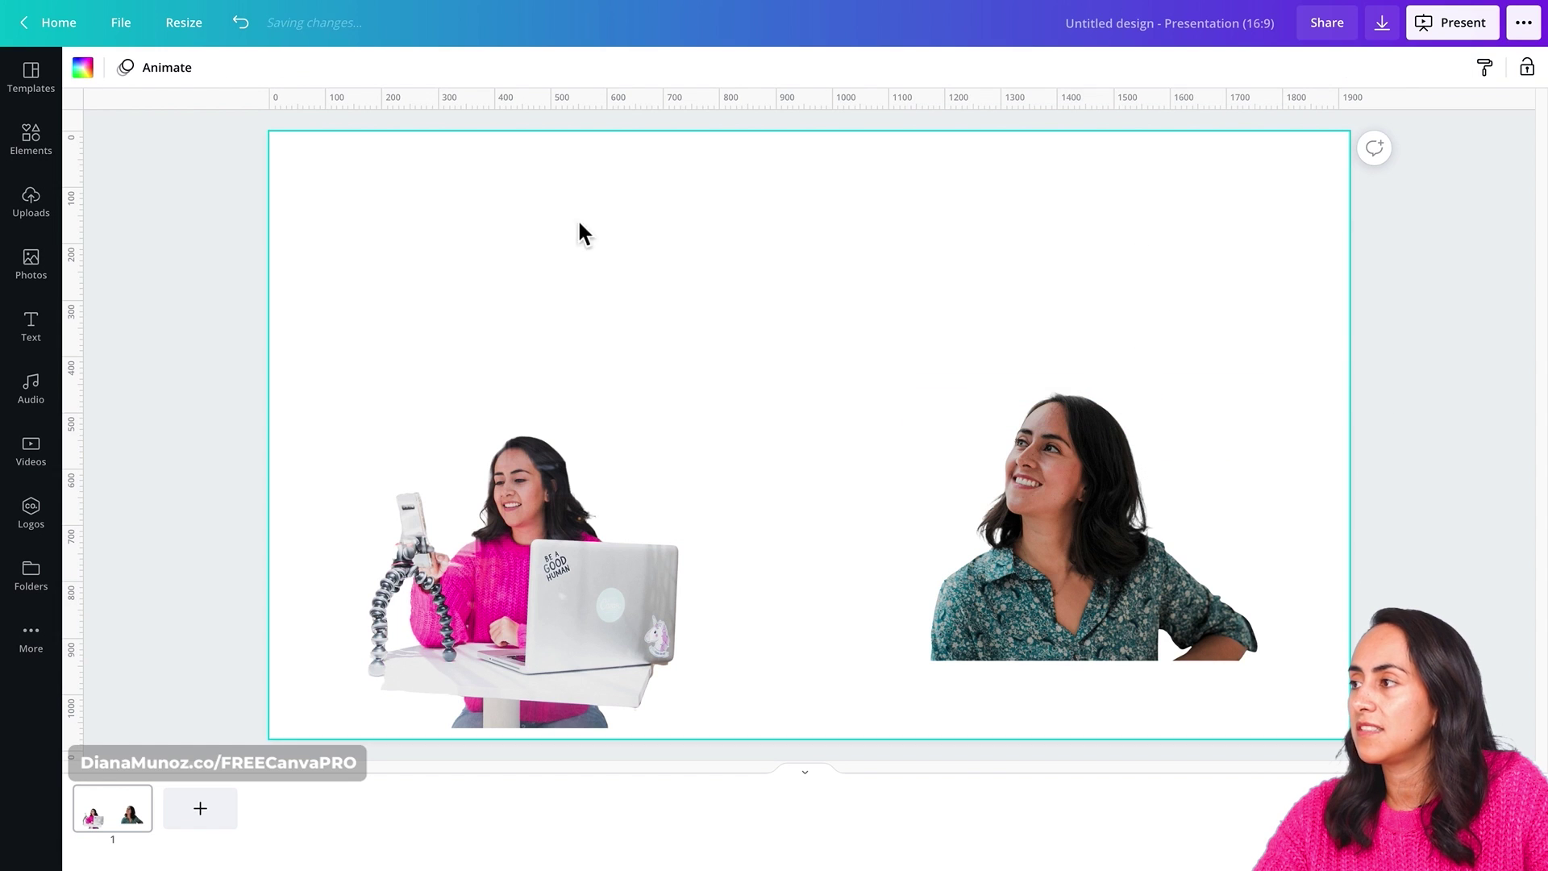
pyautogui.click(84, 69)
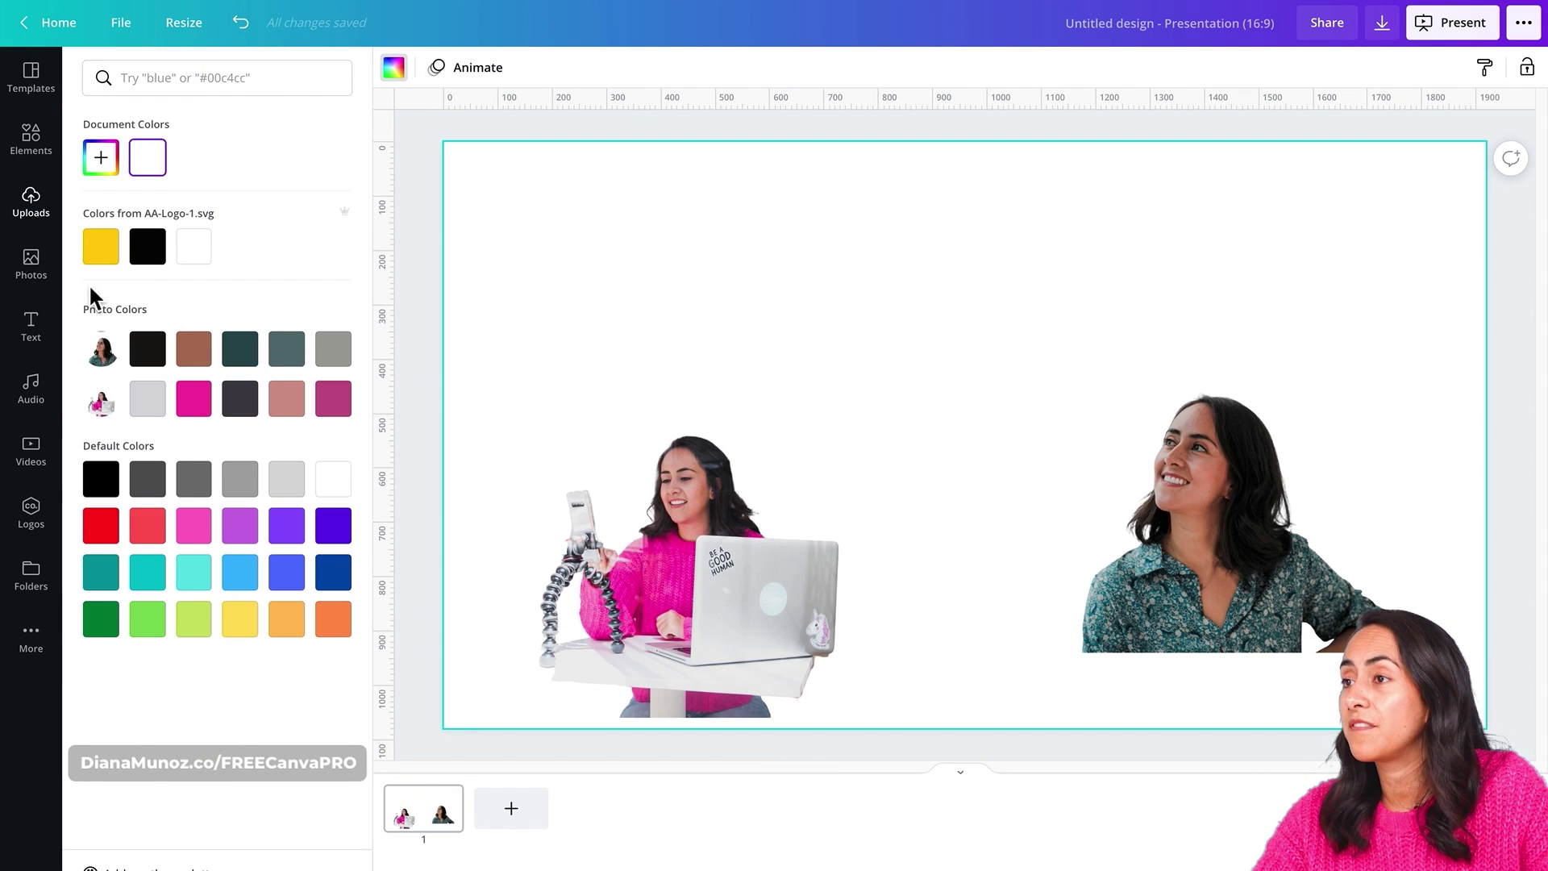
pyautogui.click(103, 248)
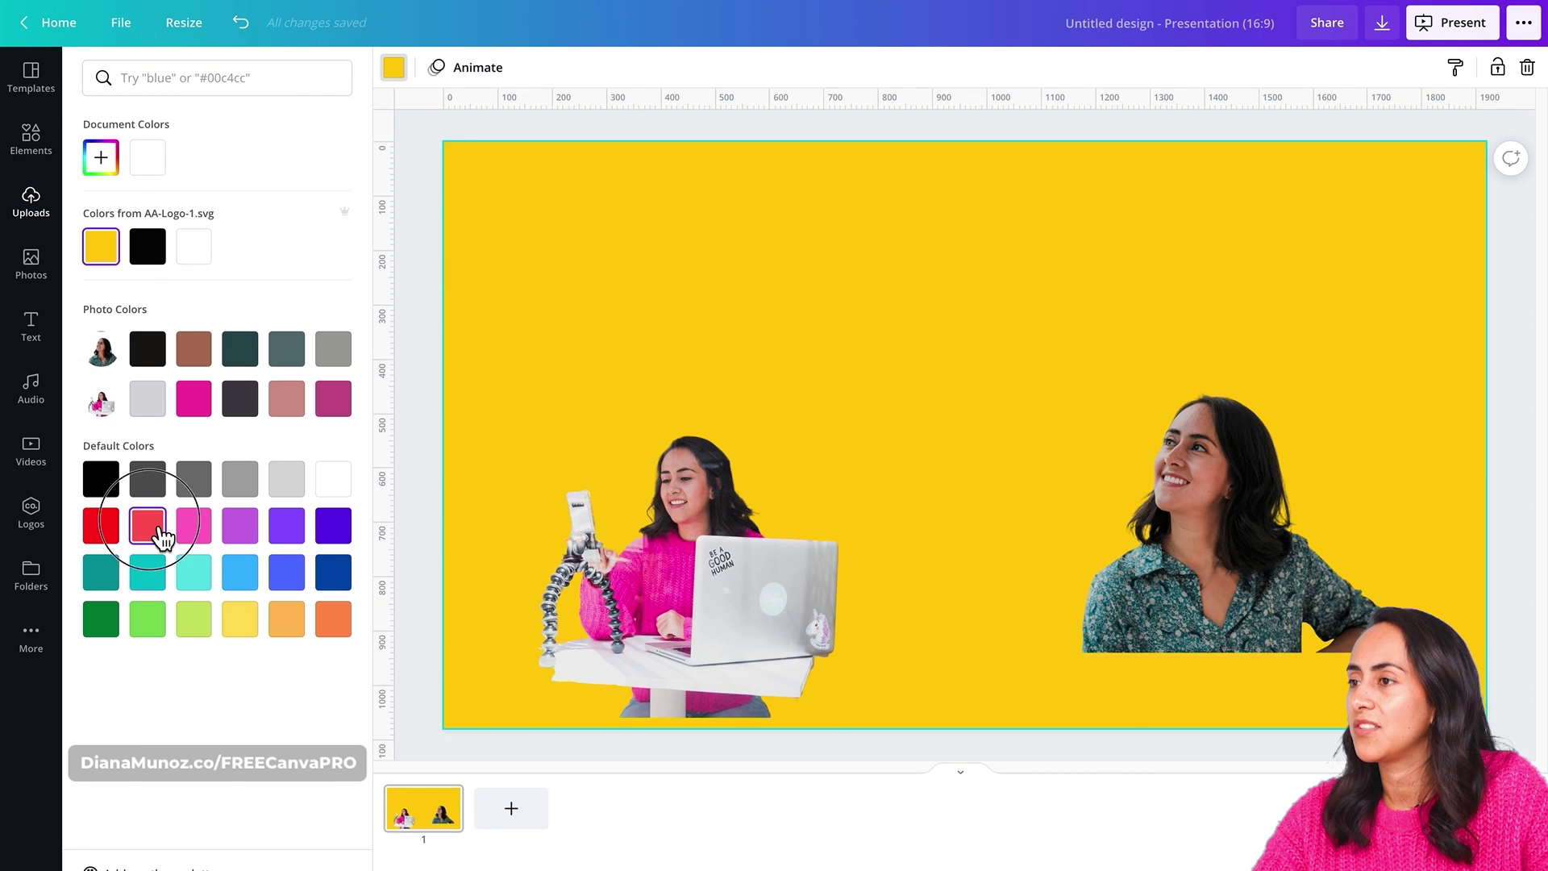
pyautogui.click(148, 525)
pyautogui.click(195, 575)
pyautogui.click(194, 618)
pyautogui.click(240, 619)
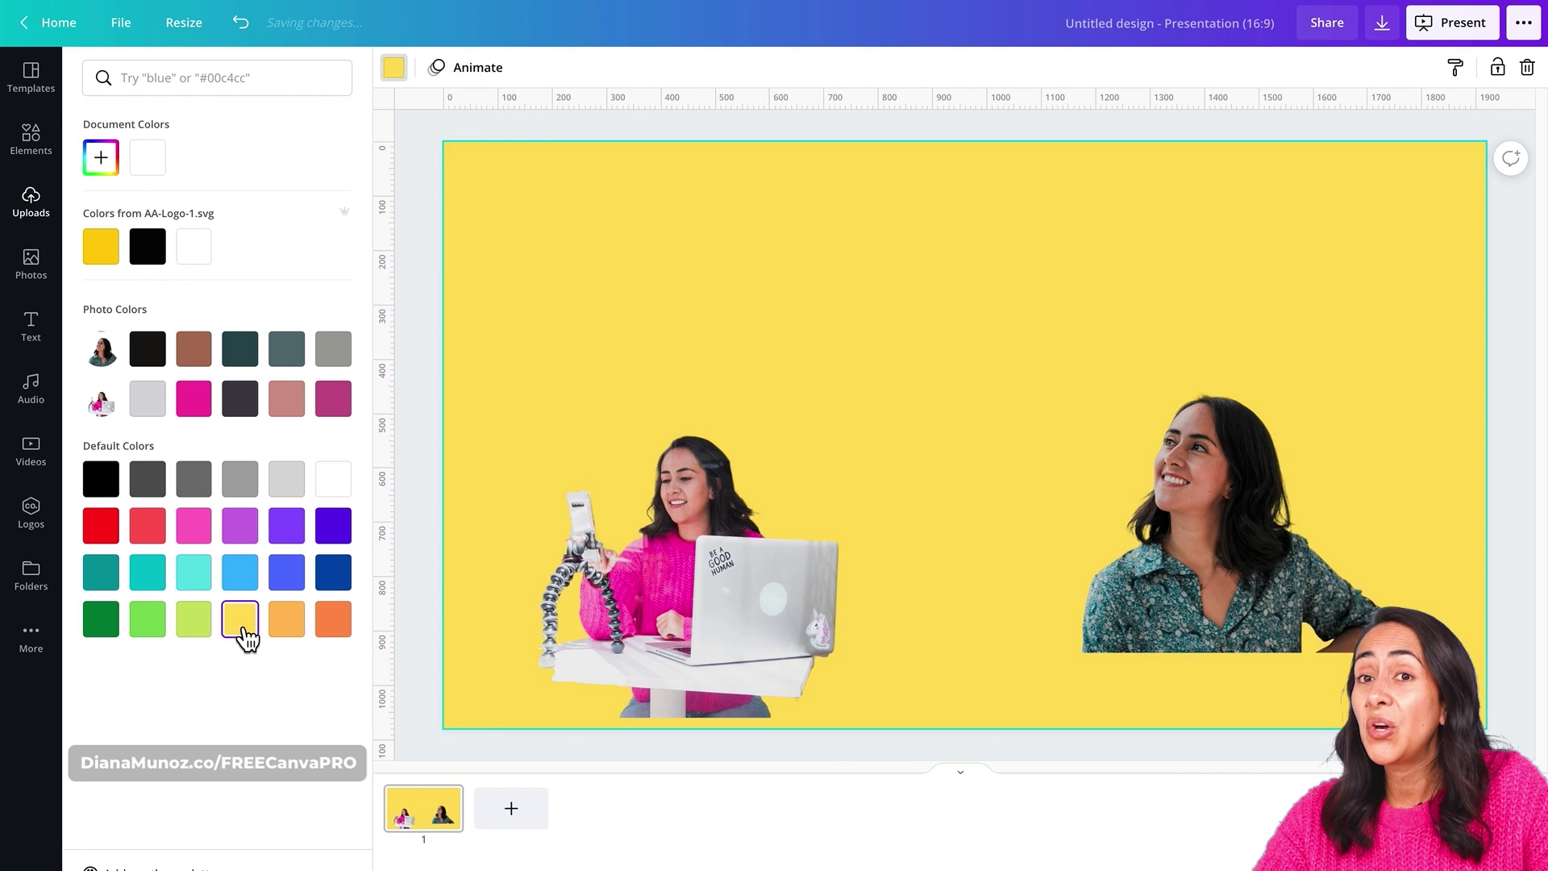
pyautogui.click(1160, 550)
# Step: Enlarge the portrait to about 1879 × 1389 and position it on the right half
pyautogui.moveTo(901, 374); pyautogui.dragTo(526, 246)
pyautogui.moveTo(1290, 660); pyautogui.dragTo(1532, 839)
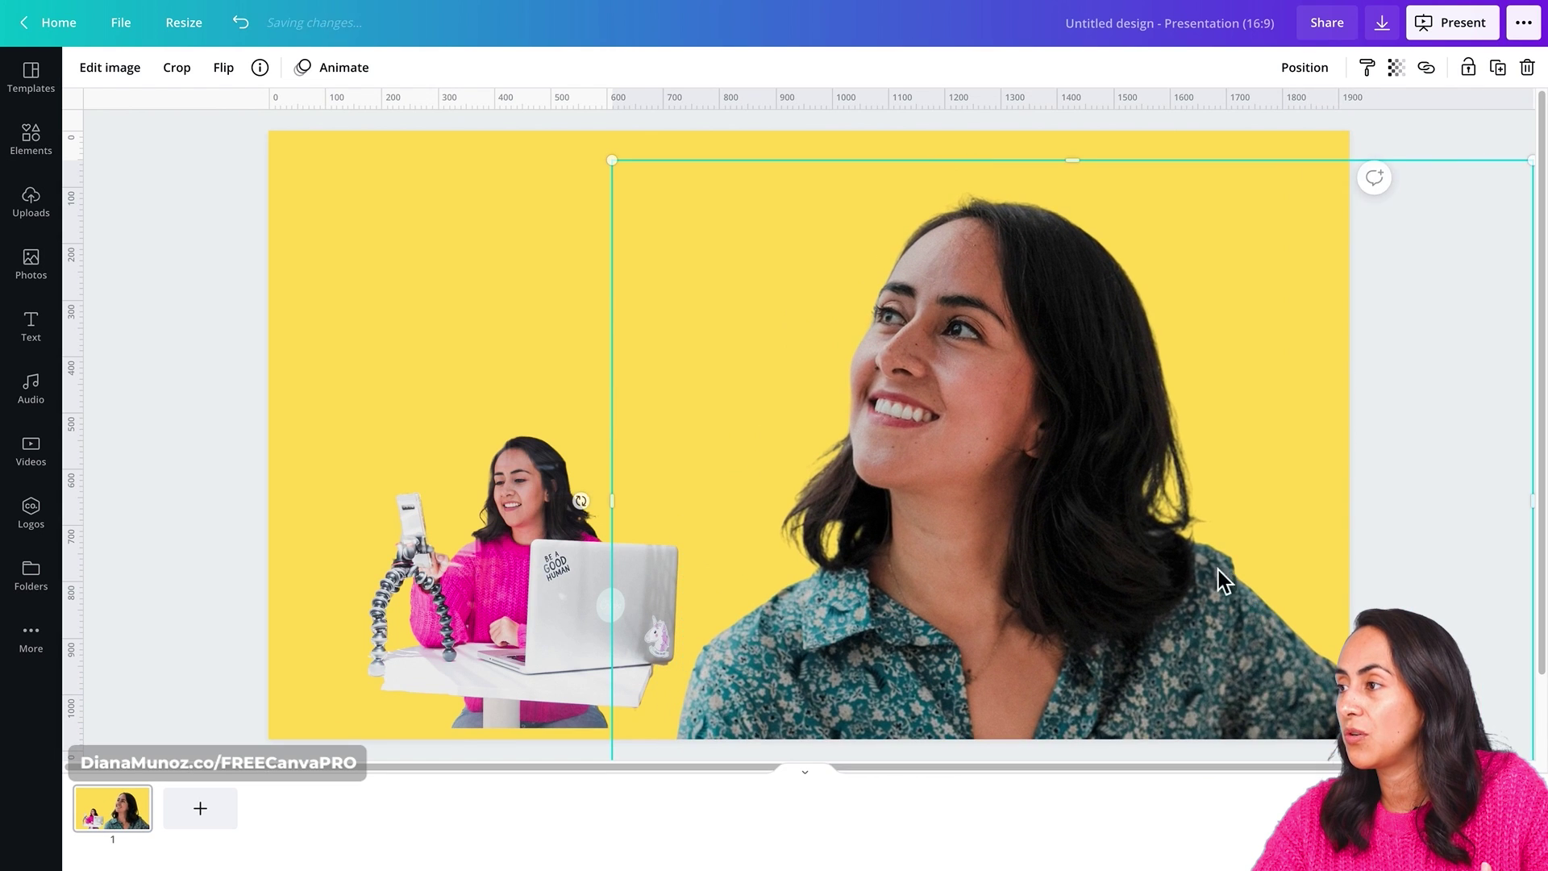
pyautogui.moveTo(1498, 238); pyautogui.dragTo(1336, 242)
pyautogui.moveTo(1390, 168); pyautogui.dragTo(1529, 81)
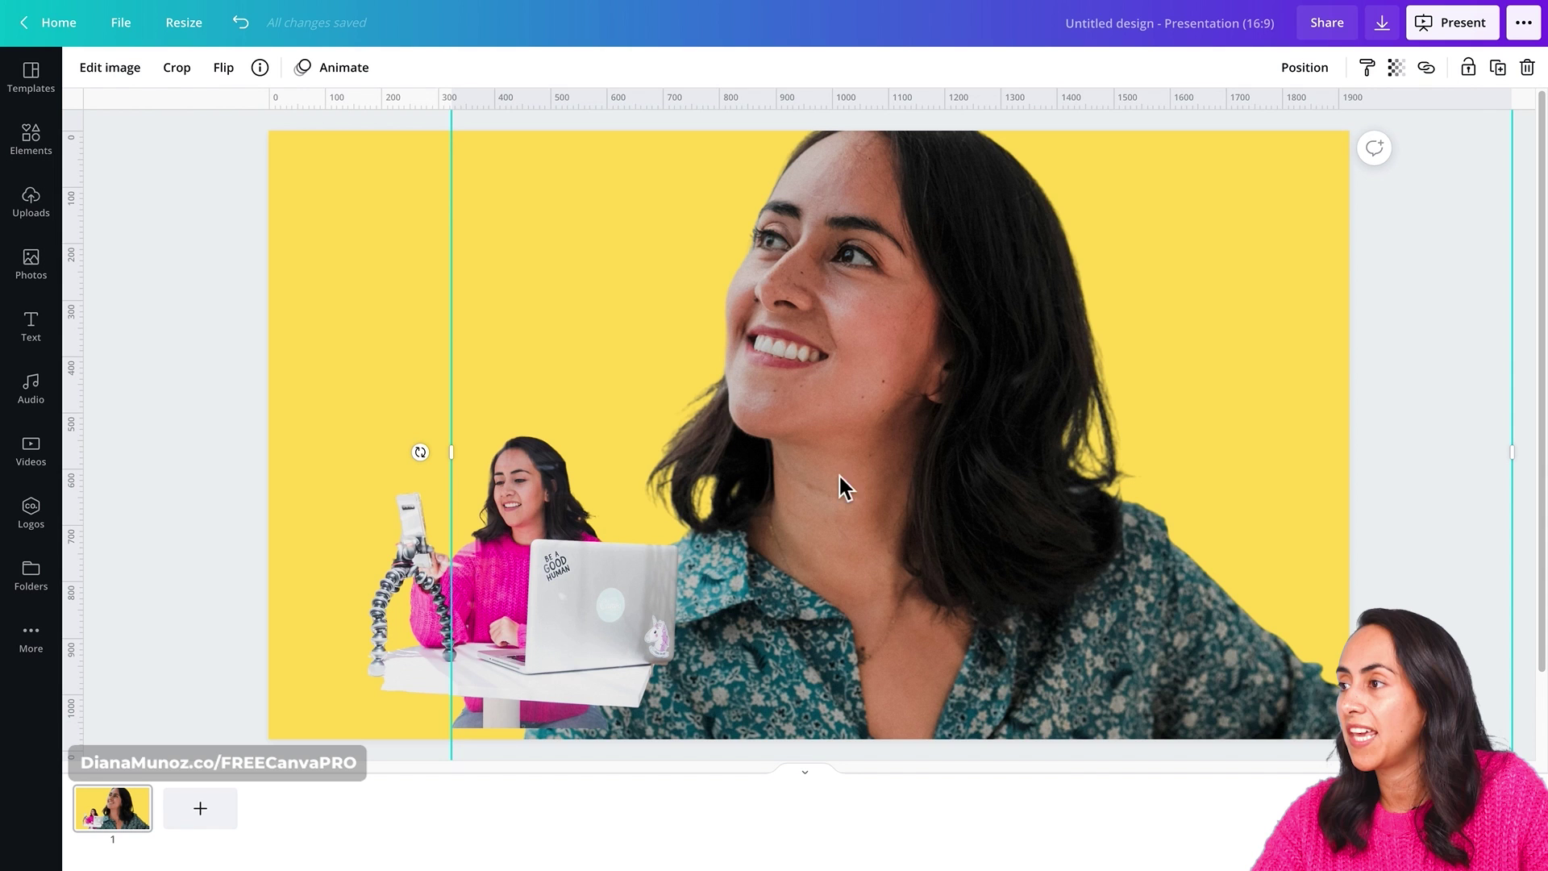
pyautogui.moveTo(938, 494); pyautogui.dragTo(1132, 496)
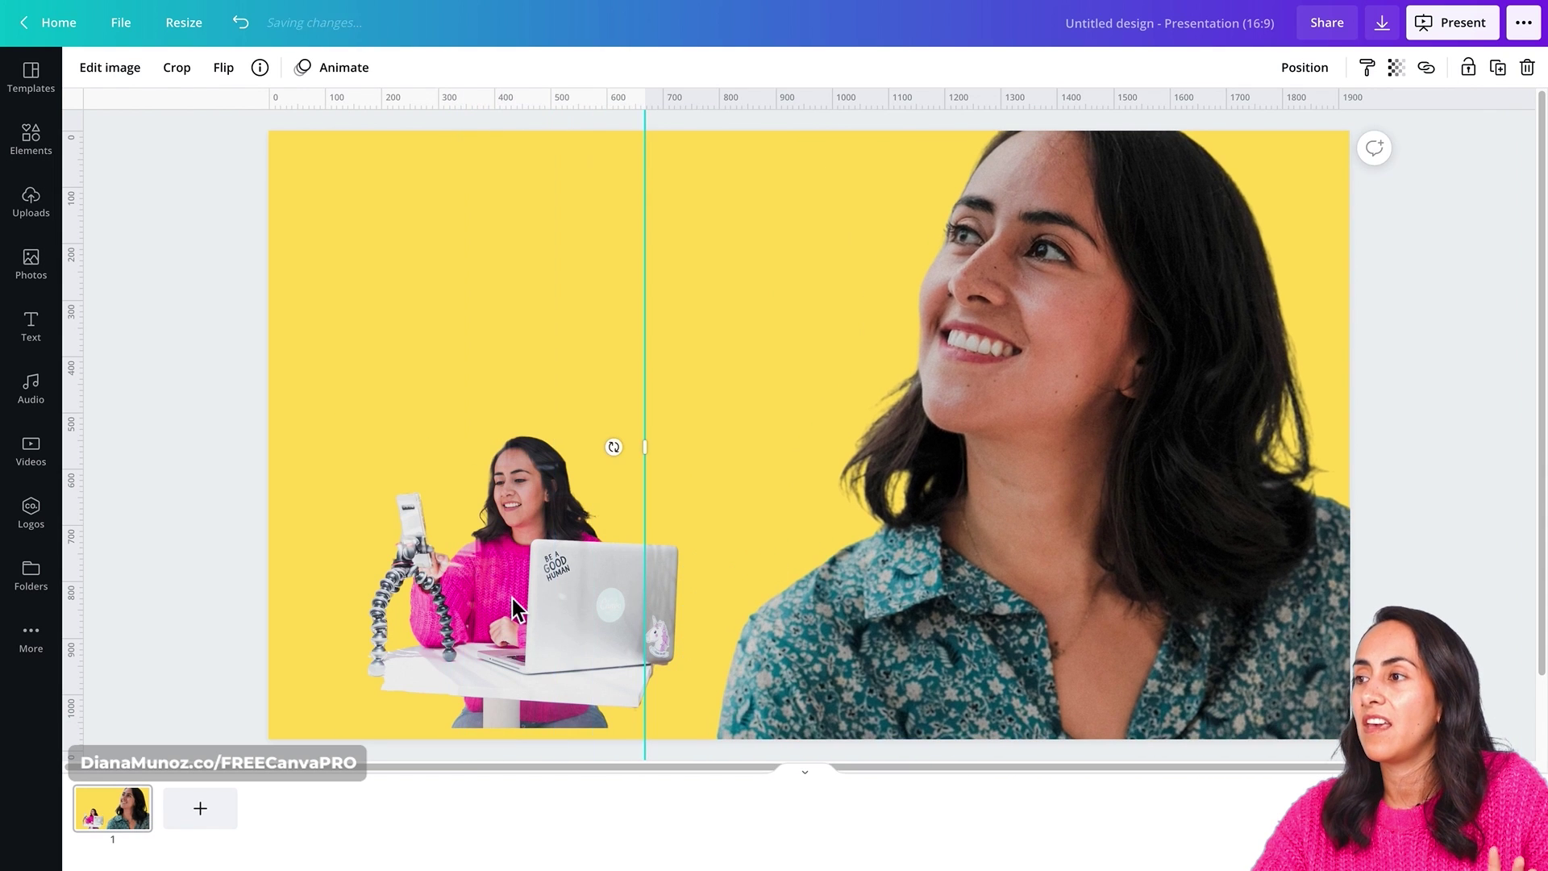
# Step: Enlarge the laptop cutout and shift it slightly right
pyautogui.click(476, 558)
pyautogui.moveTo(339, 417); pyautogui.dragTo(208, 194)
pyautogui.moveTo(452, 380); pyautogui.dragTo(587, 390)
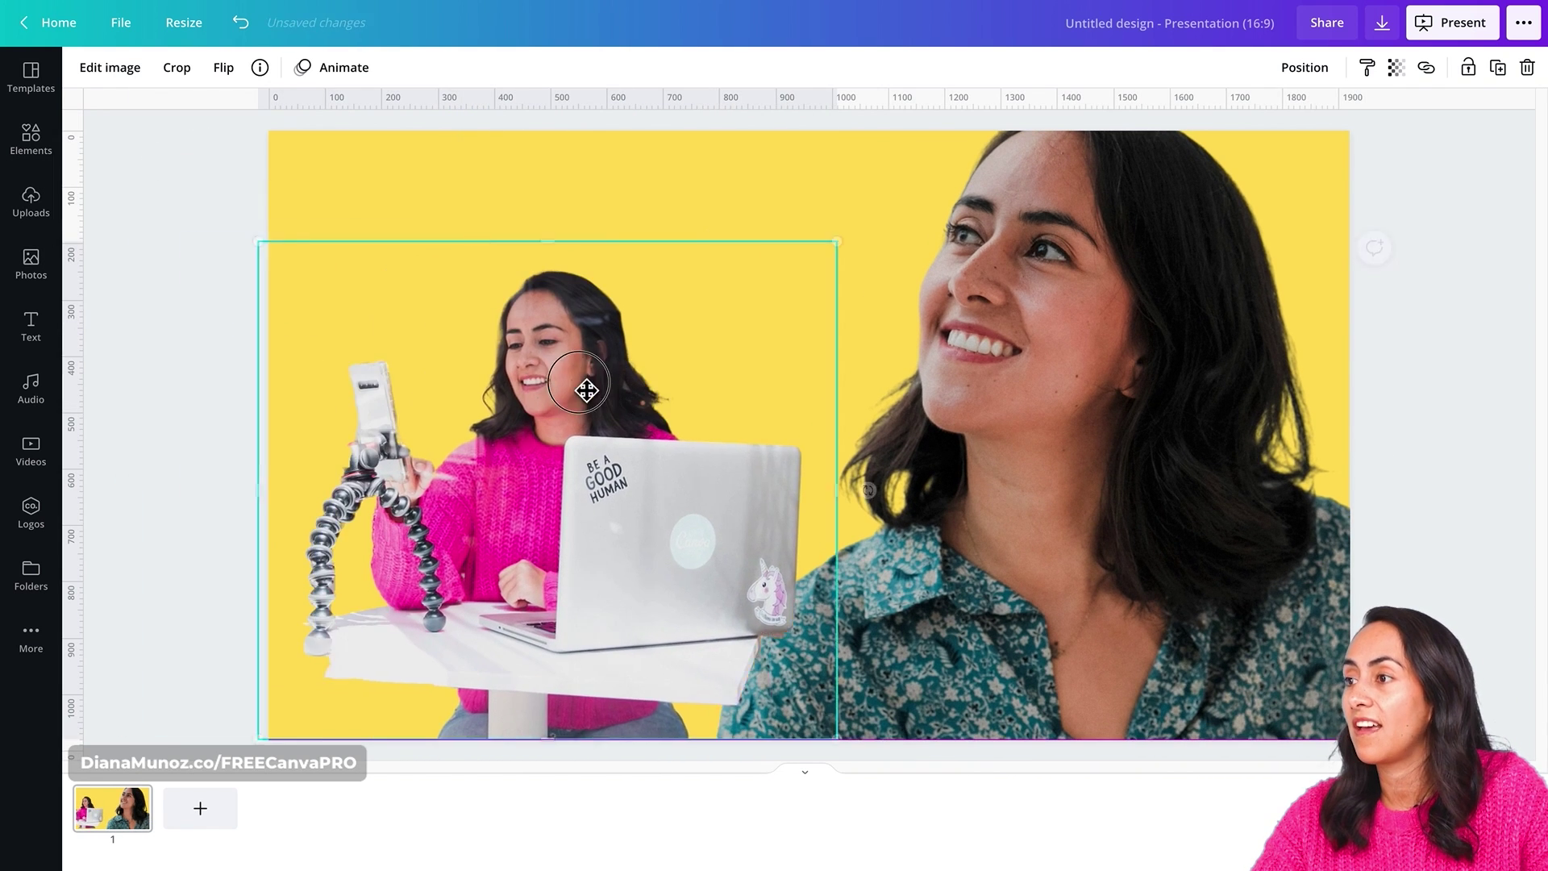